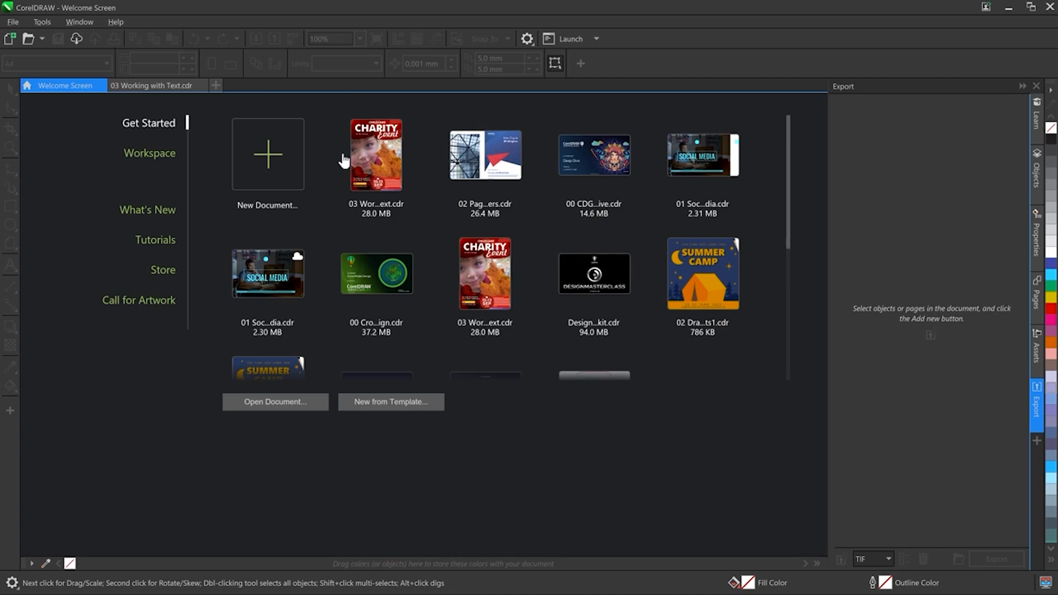
Step: Open the 03 Working with Text document and go to page 4: My Back Page
click(397, 176)
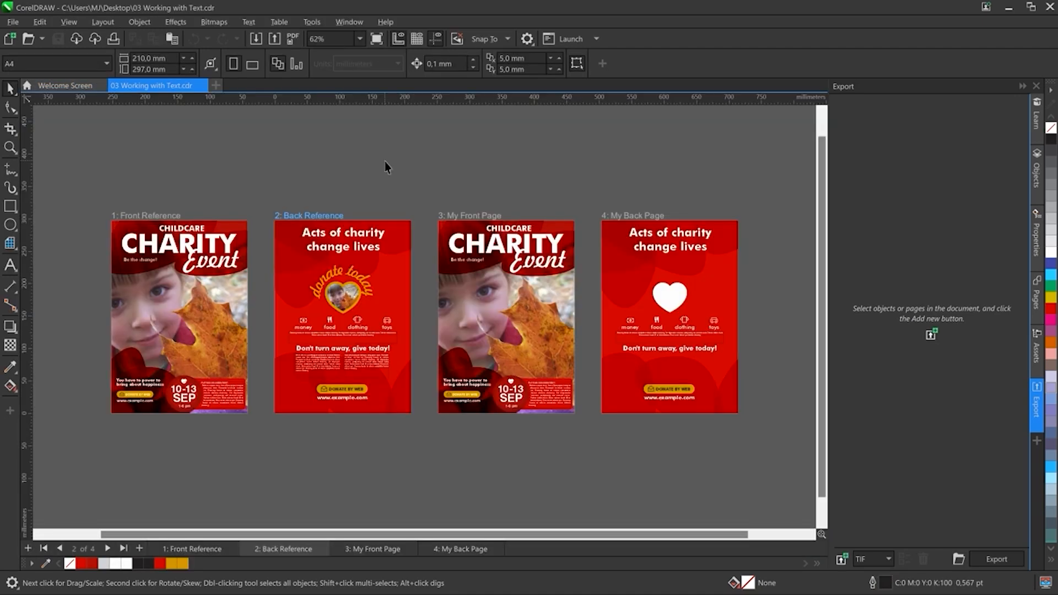
key(z)
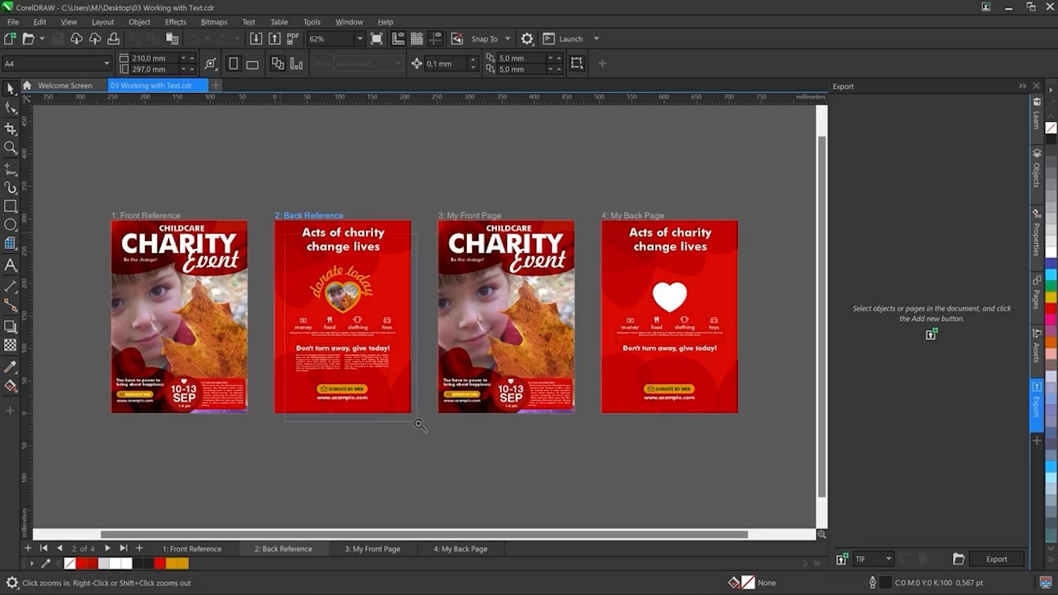
drag(414, 406, 282, 245)
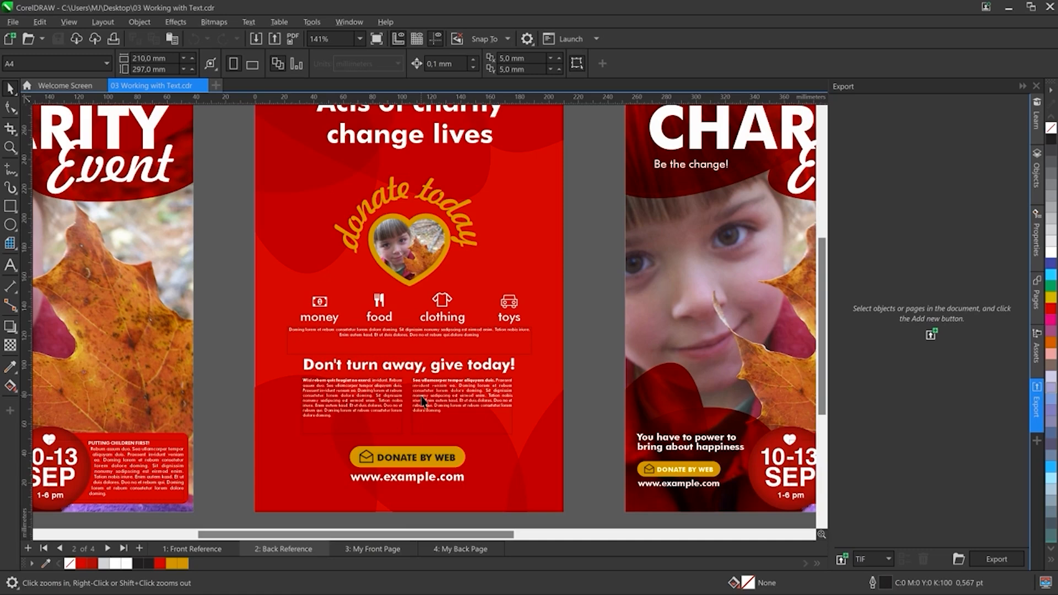
click(461, 549)
click(1037, 295)
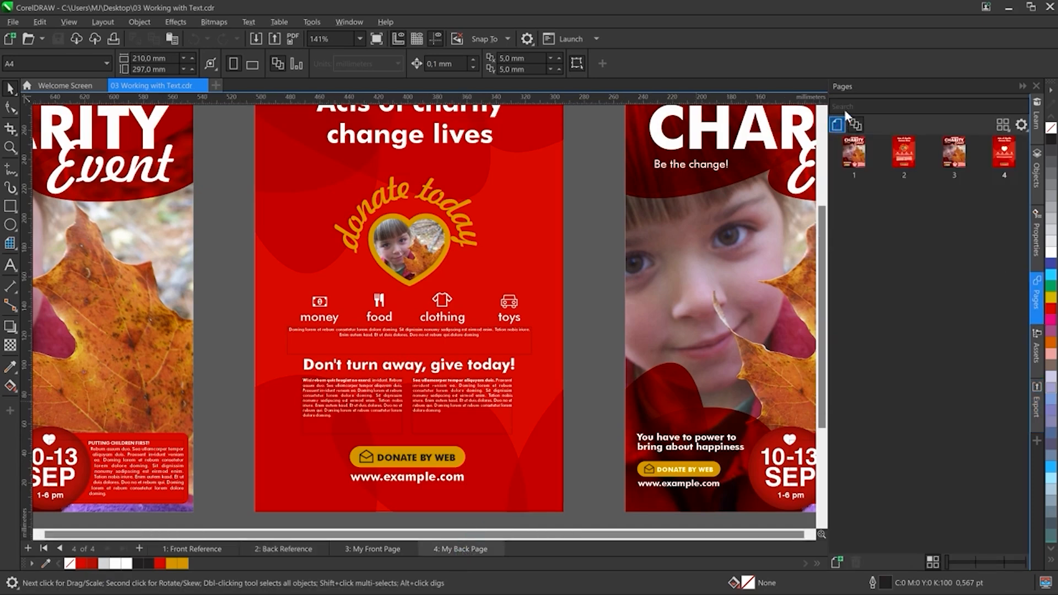
click(837, 124)
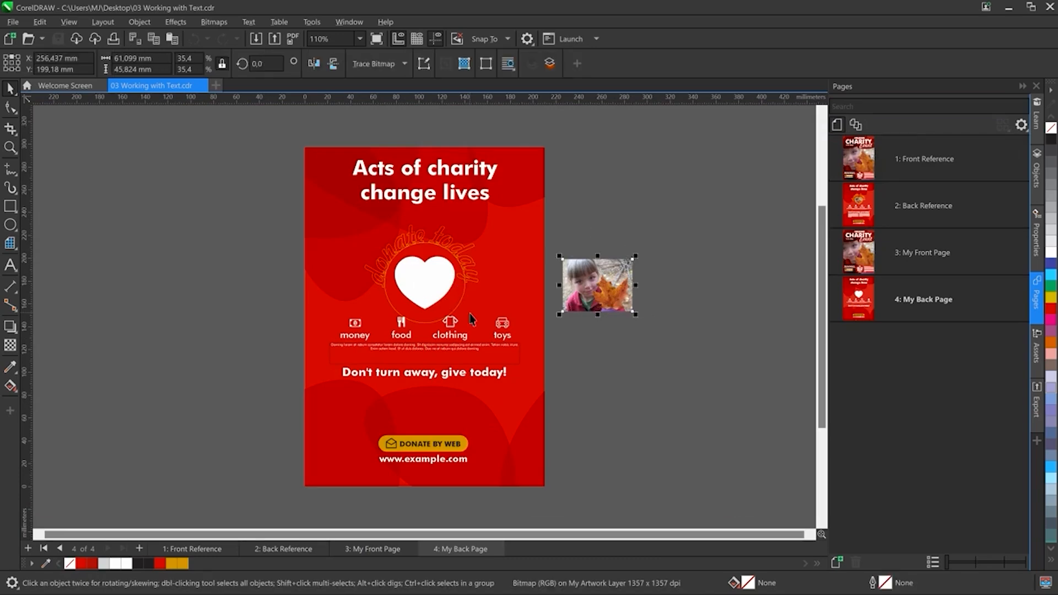
Step: PowerClip the child photo inside the white heart on the back page
right_click(588, 286)
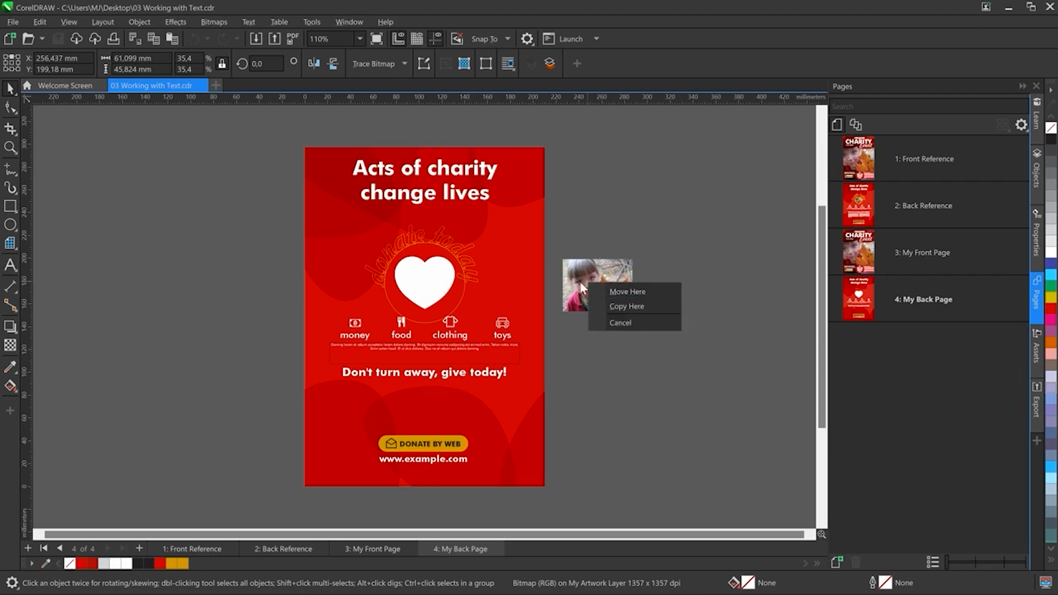
right_click(588, 286)
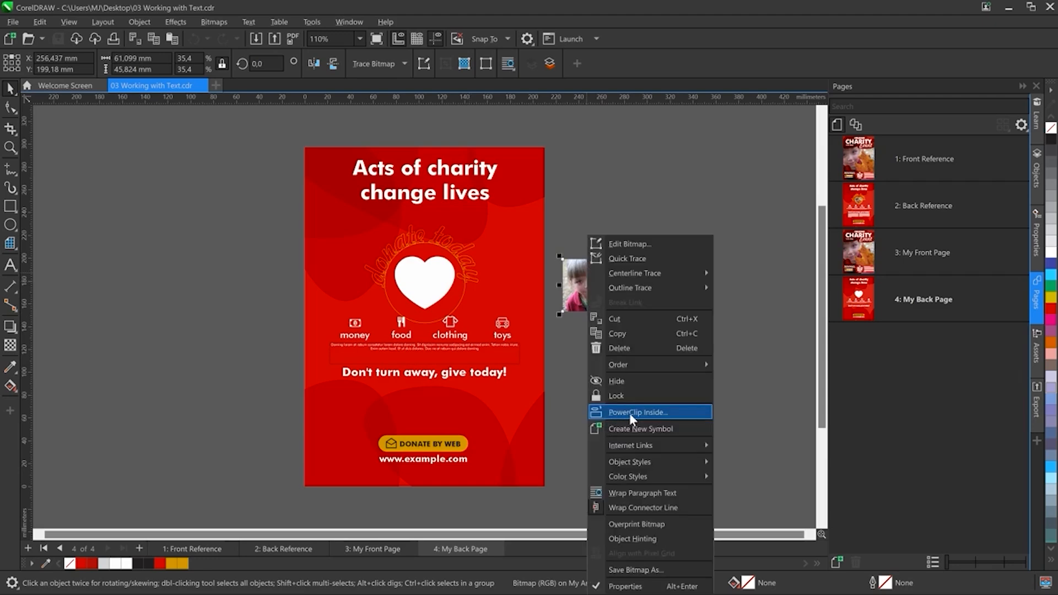
click(630, 413)
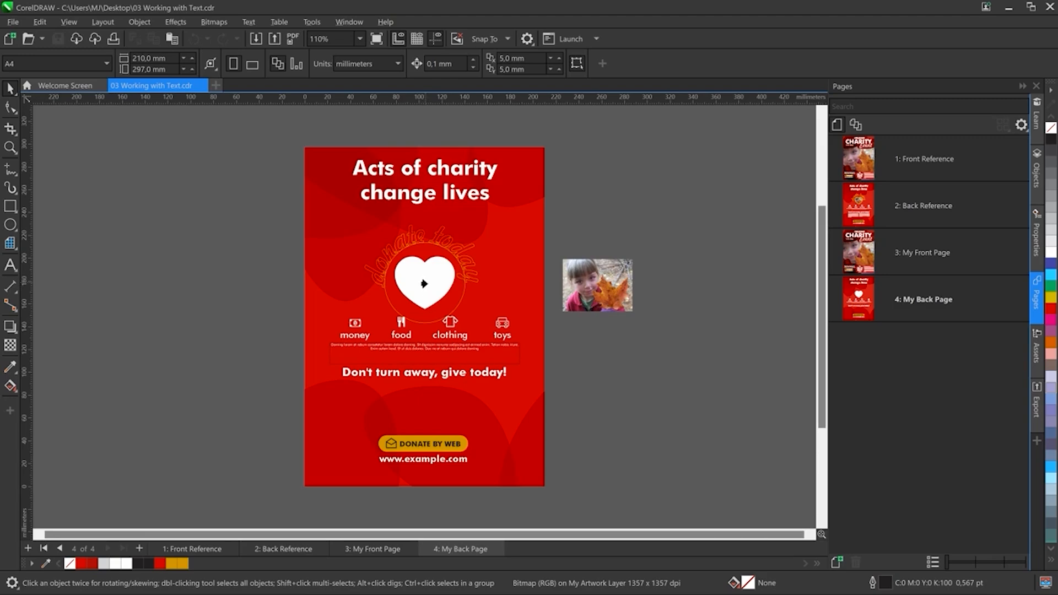
click(423, 284)
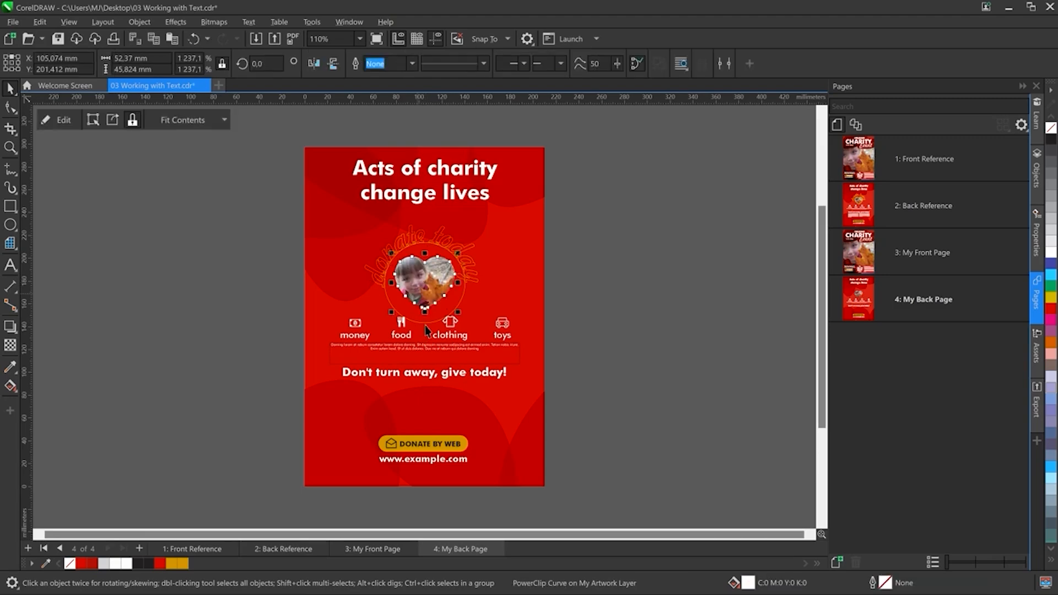
Step: Give the heart a 10 pt Deep Yellow outline
click(1038, 238)
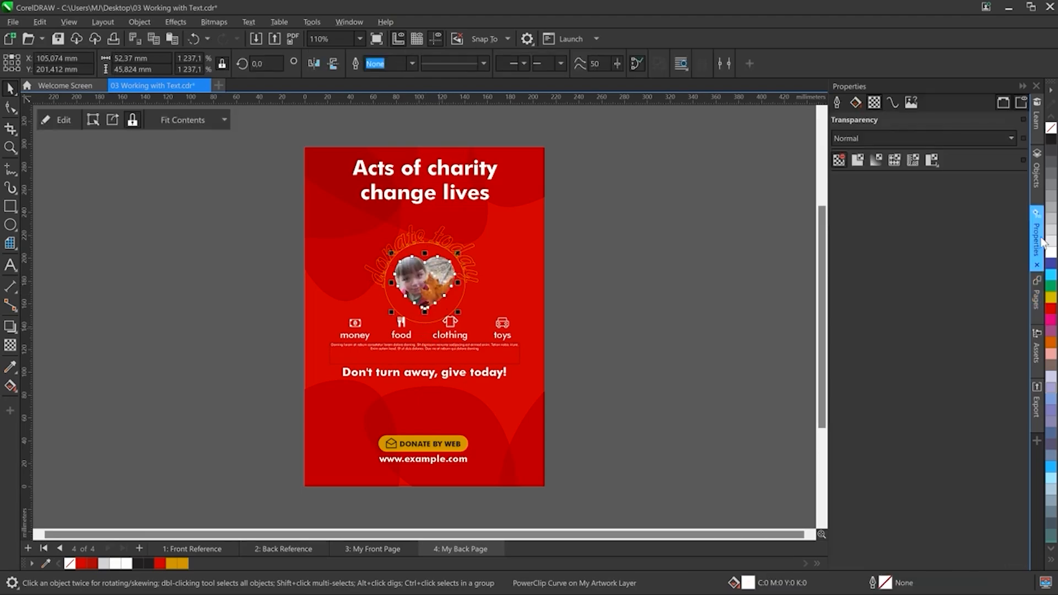
click(838, 102)
click(880, 137)
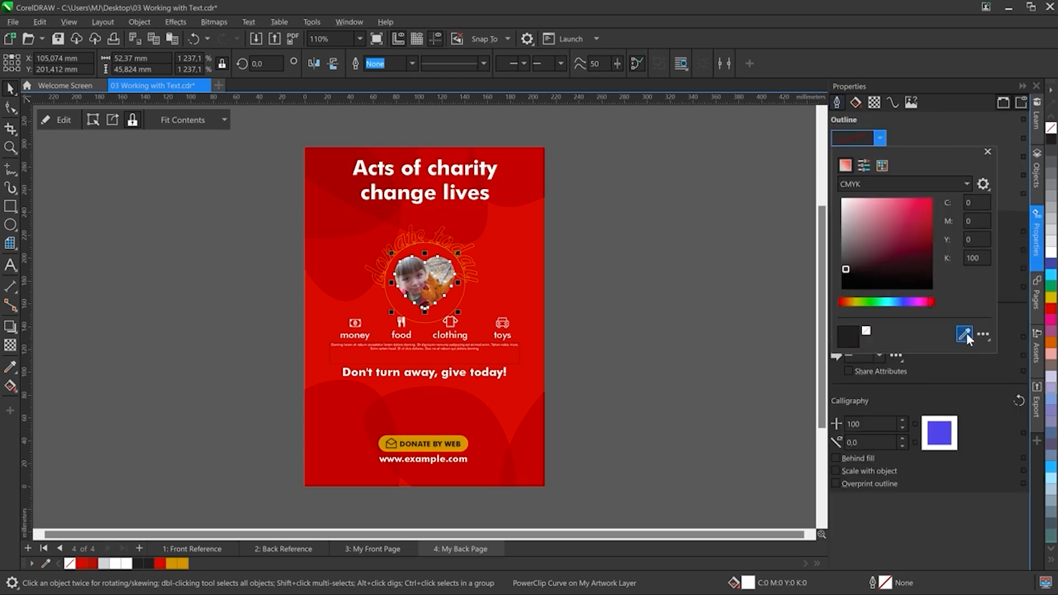
click(961, 334)
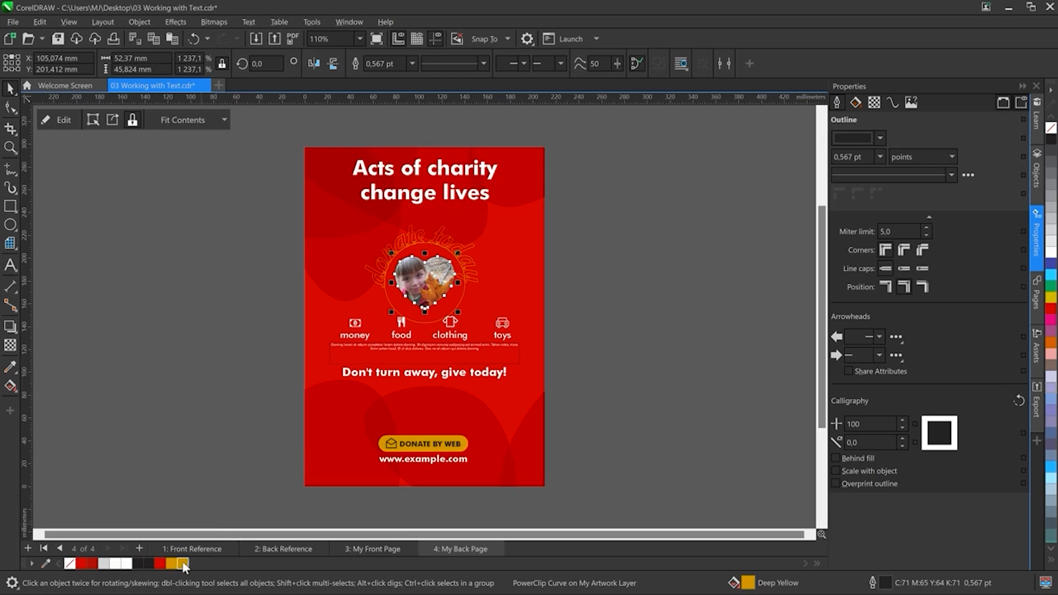
click(880, 157)
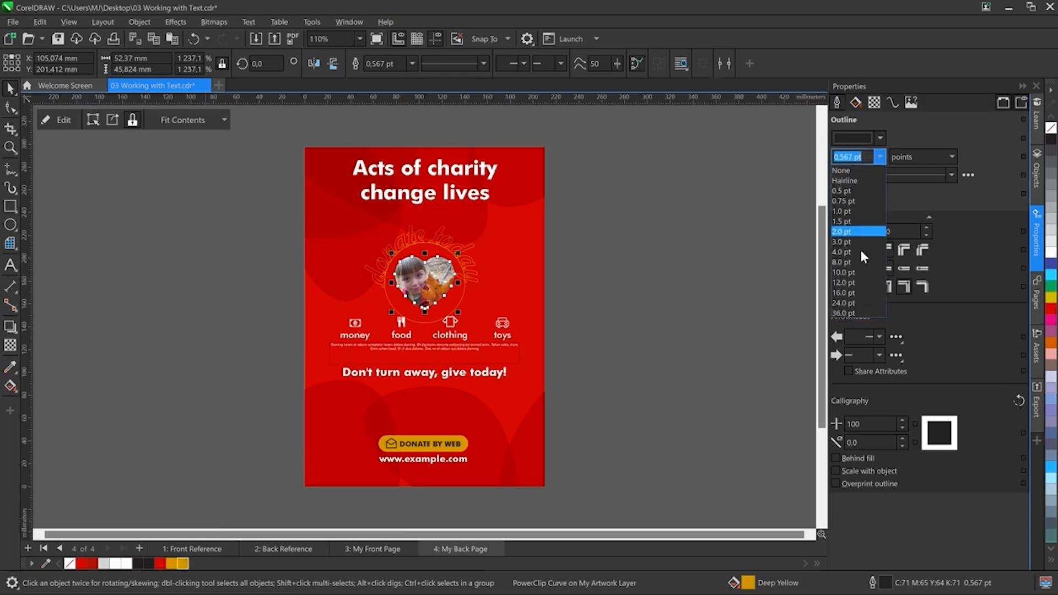
click(843, 272)
right_click(172, 563)
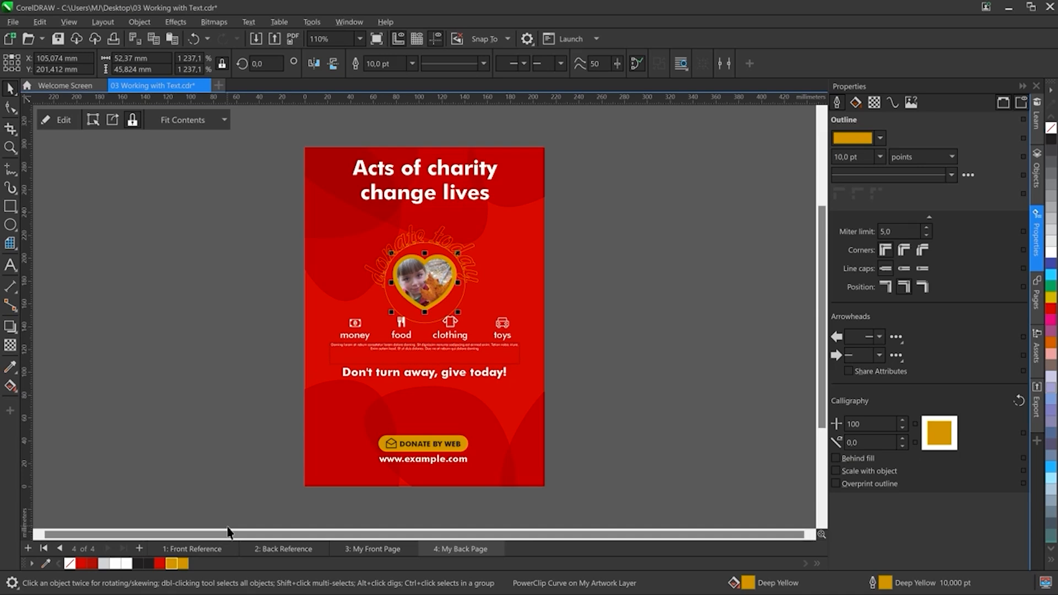
Step: Draw a circle over the heart and set its size to 70 mm by 70 mm
key(z)
drag(324, 210, 540, 377)
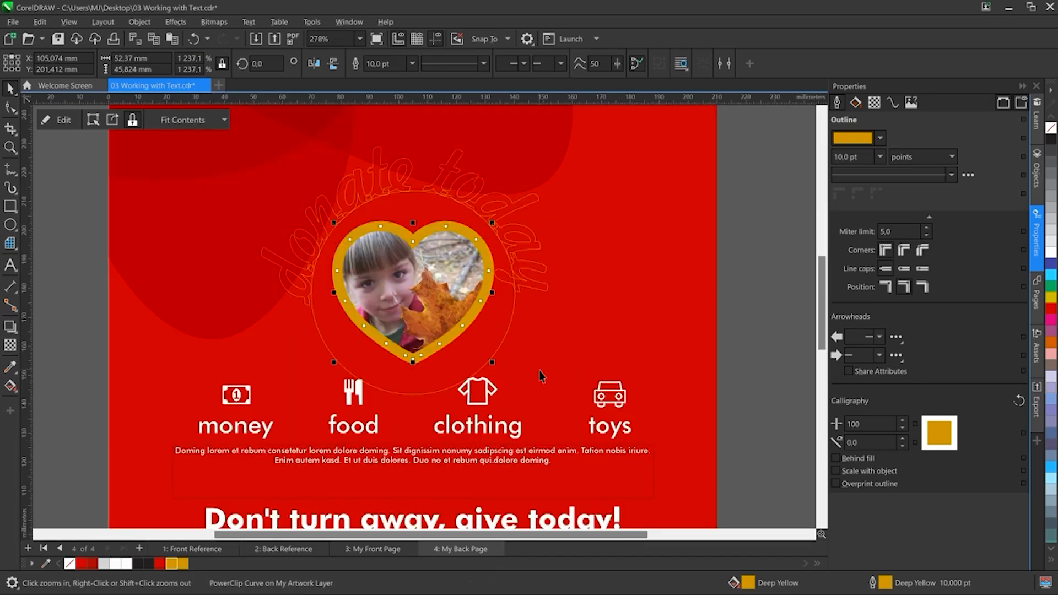
click(10, 225)
drag(392, 271, 494, 381)
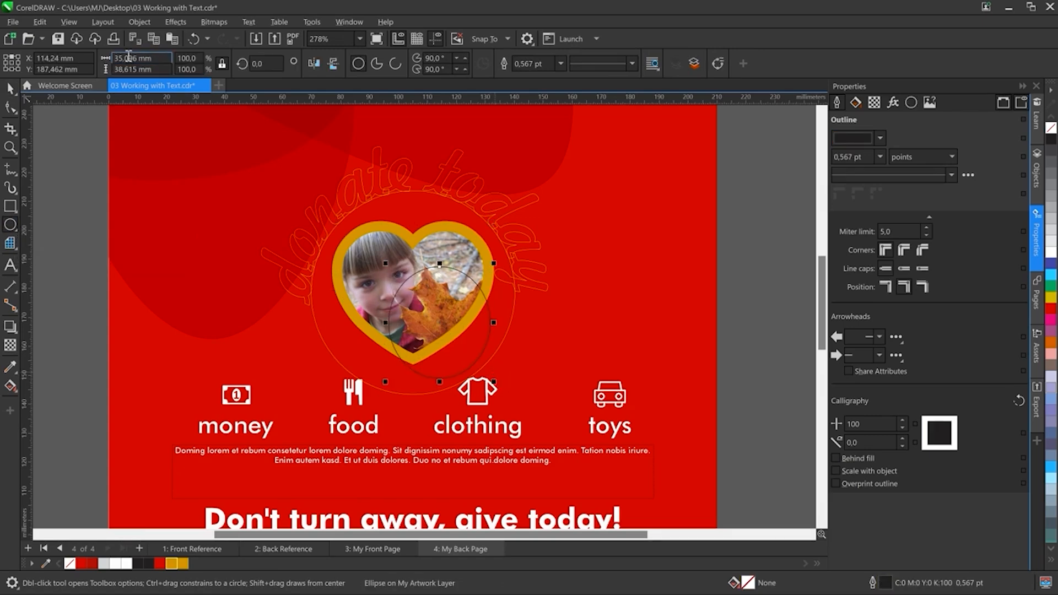
double_click(129, 57)
text(70mm)
key(Tab)
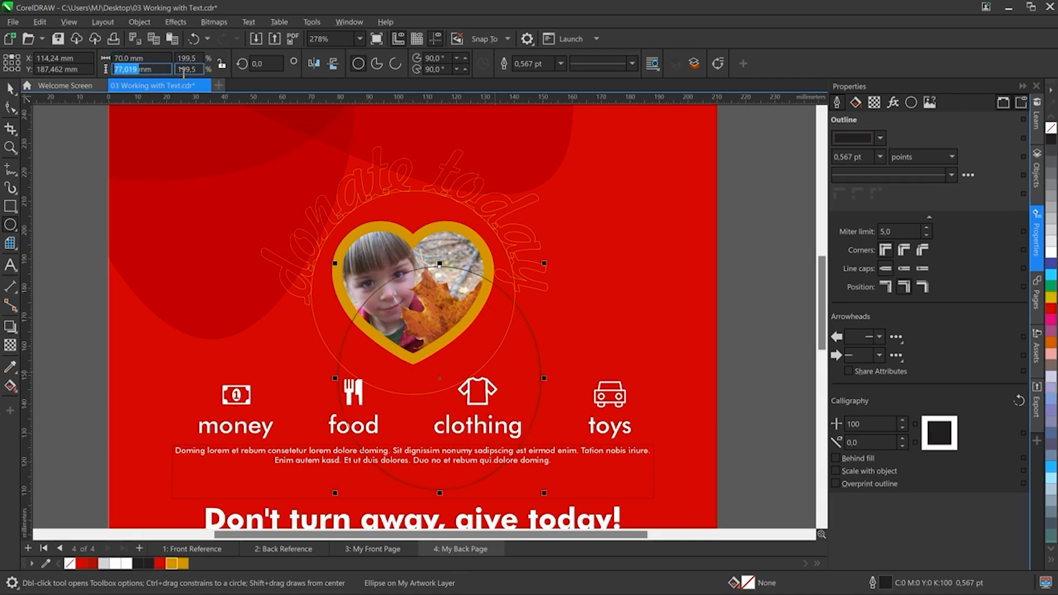
text(70mm)
key(Return)
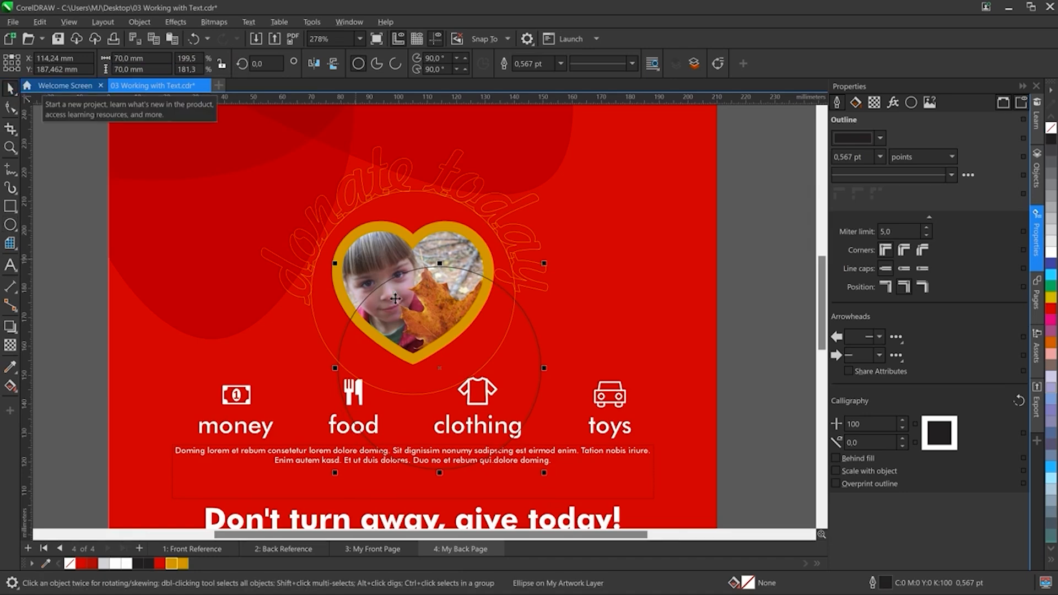
Step: Center the circle on the heart both horizontally and vertically
shift+click(375, 266)
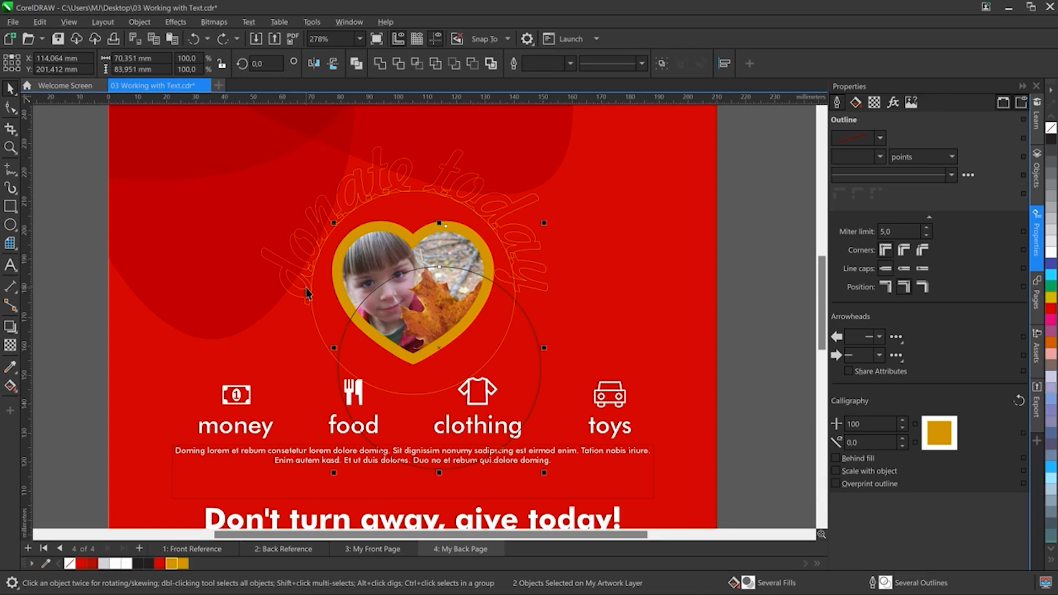
key(c)
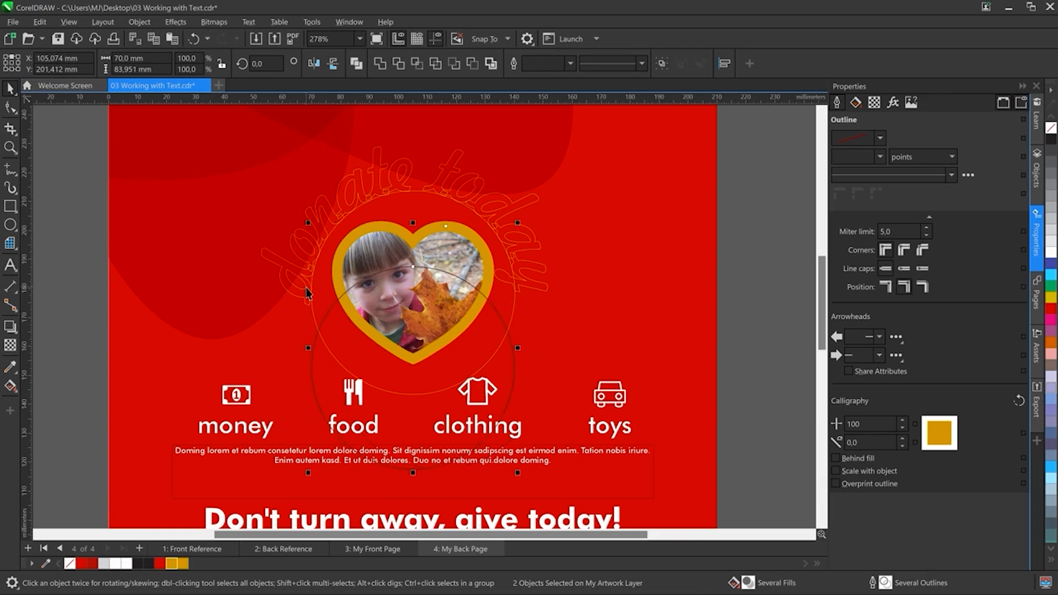
key(e)
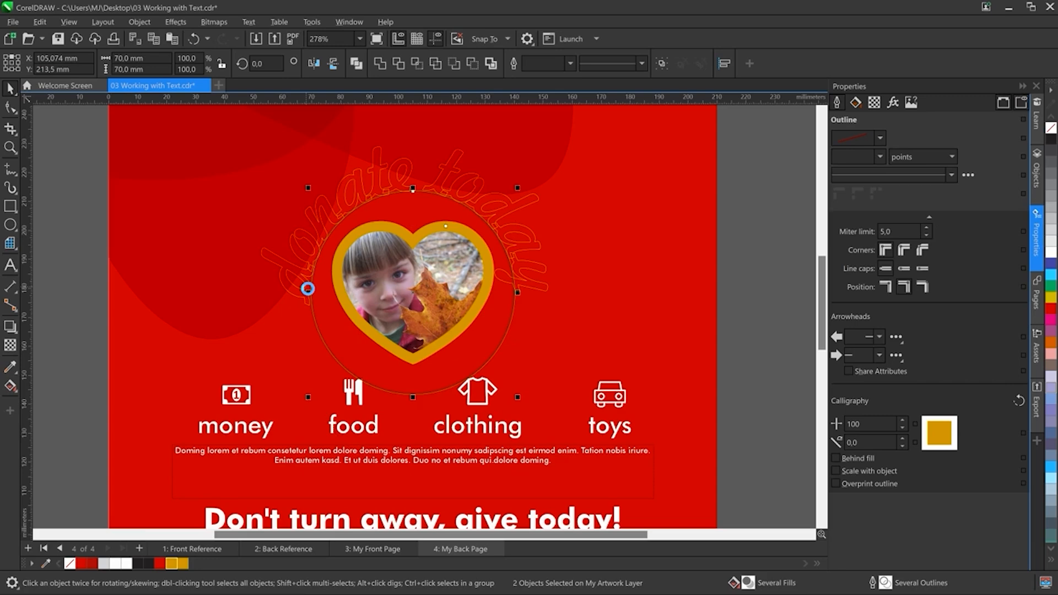
click(81, 345)
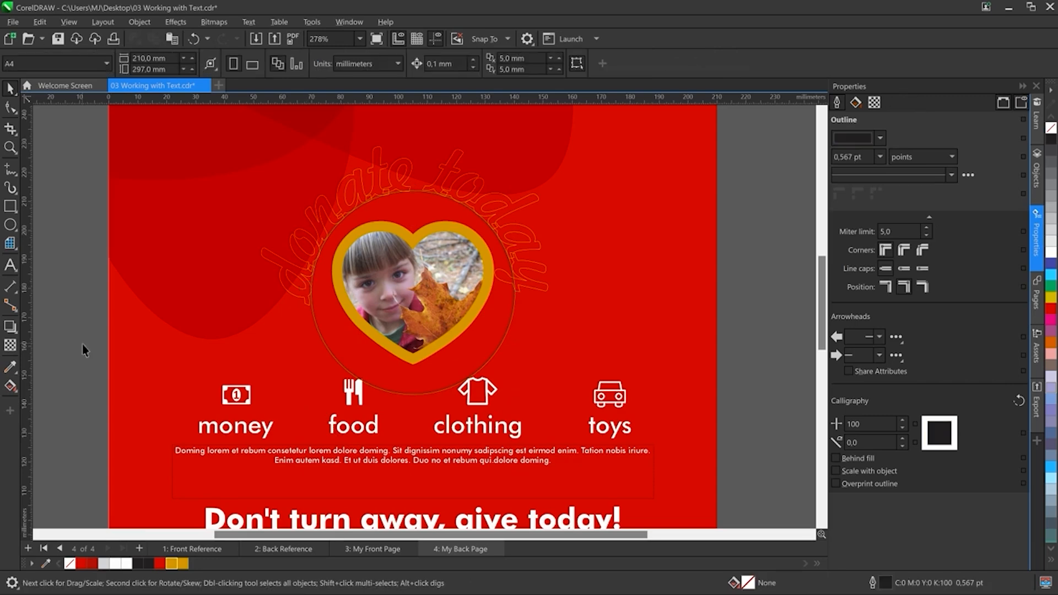
Step: Add the artistic text "donate today" above the heart
key(F8)
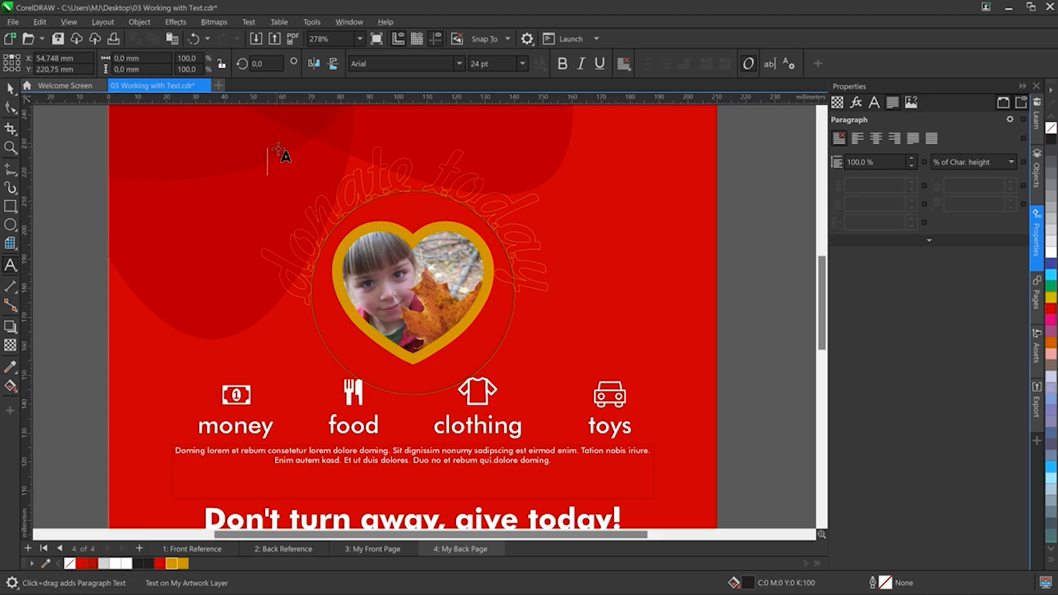
text(donate today)
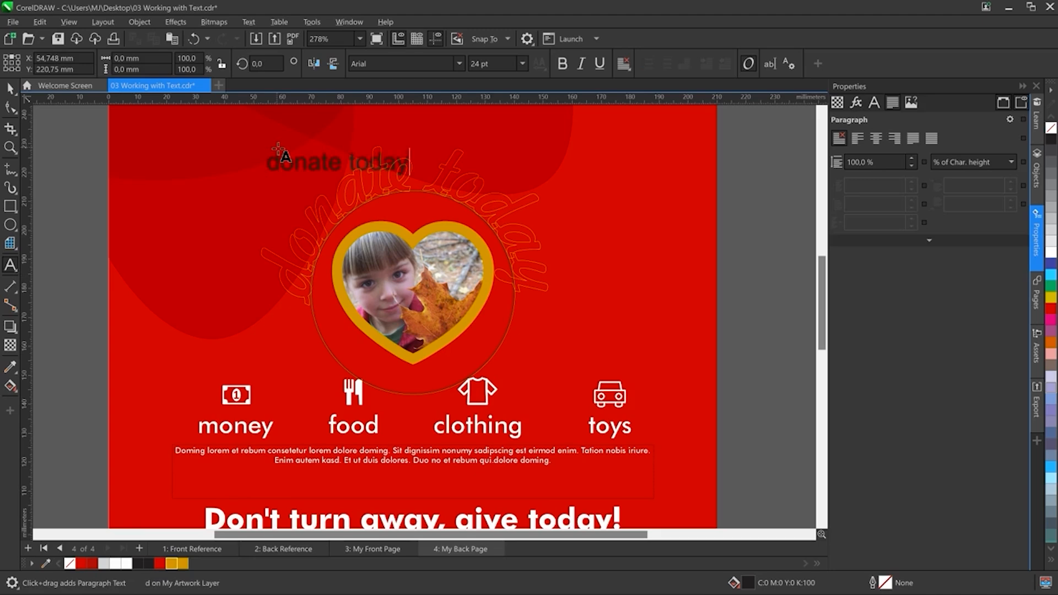
Step: Format the text in Freehand521 BT at 70 pt with a Deep Yellow fill
key(ctrl+a)
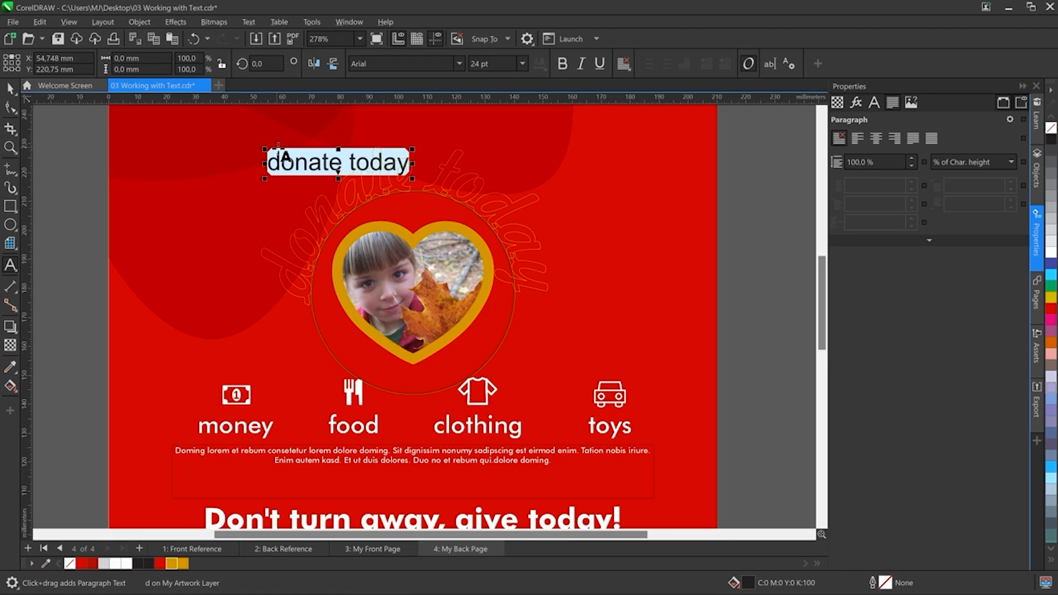
click(373, 62)
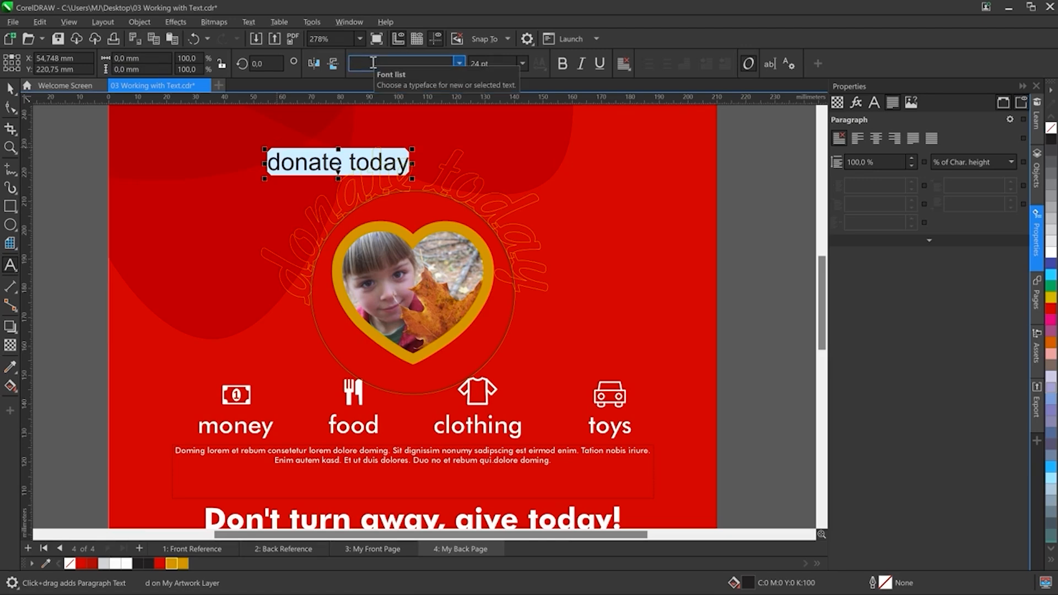
text(Freehand521 BT)
key(Tab)
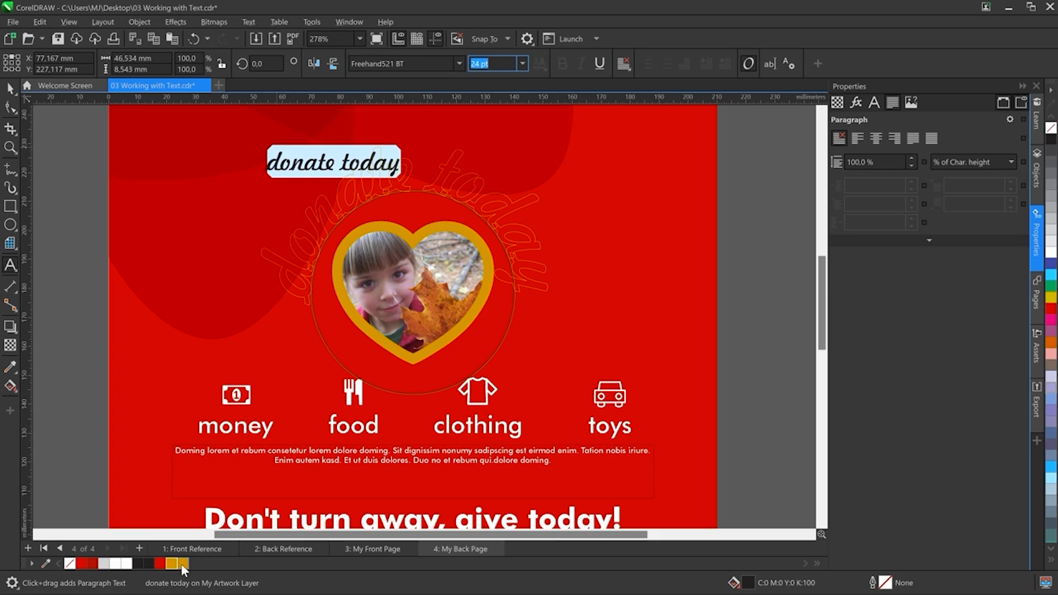
click(183, 564)
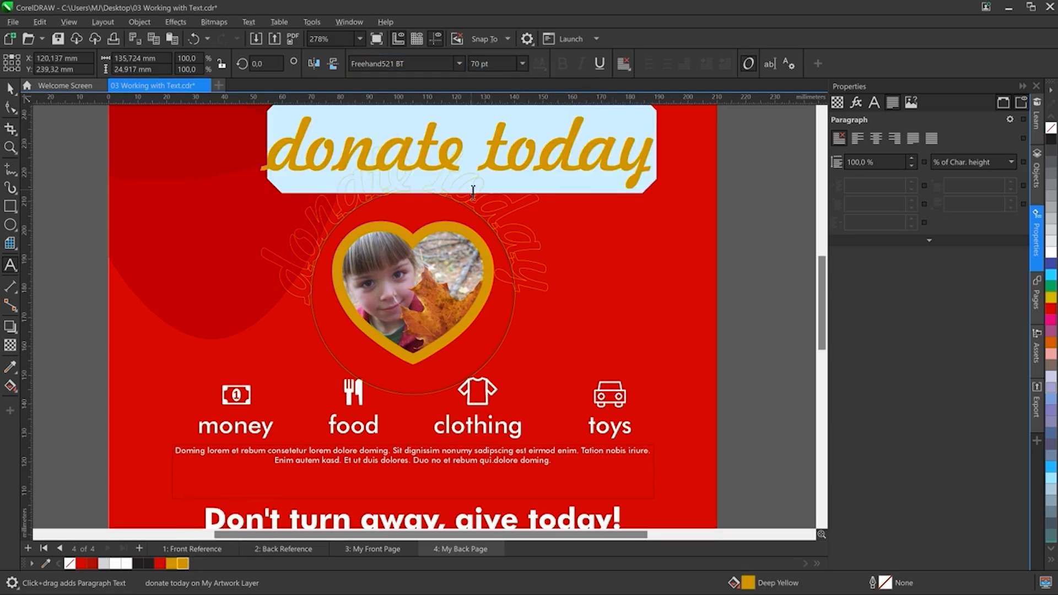
Step: Fit the "donate today" text to the top of the circle
click(11, 87)
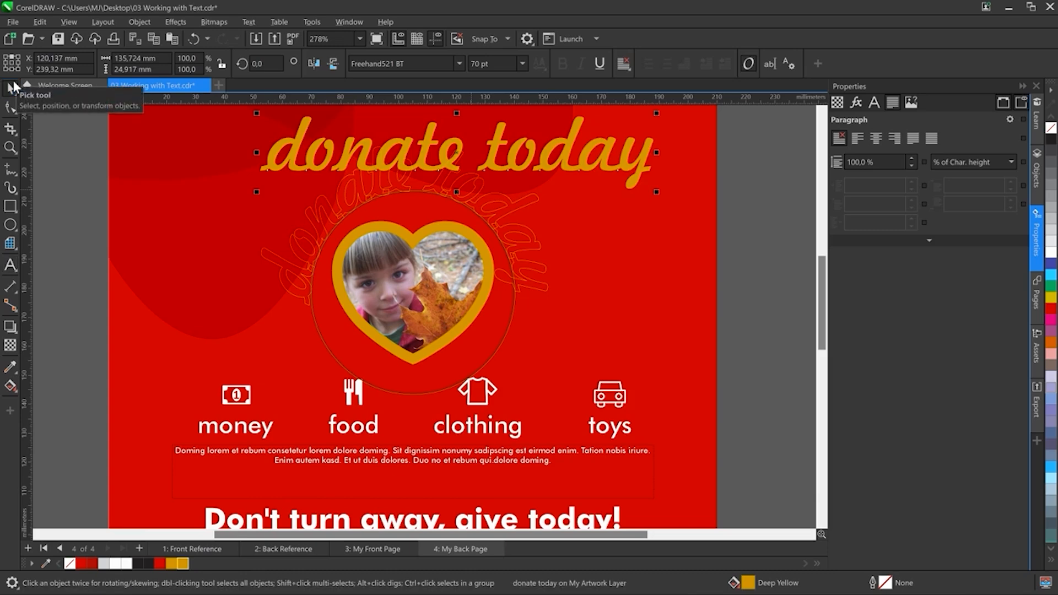
click(243, 18)
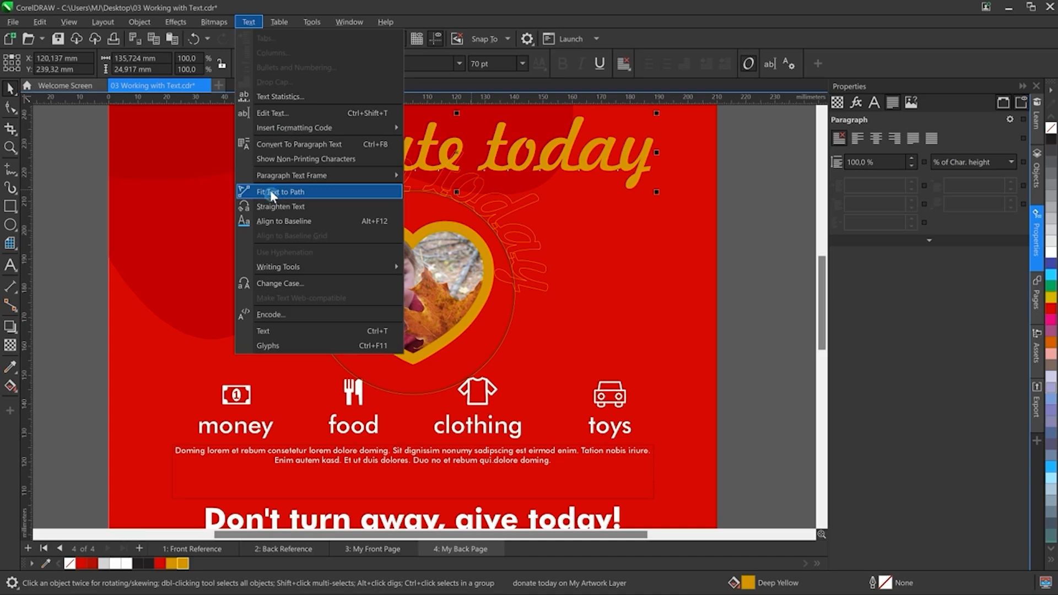
click(270, 191)
click(380, 203)
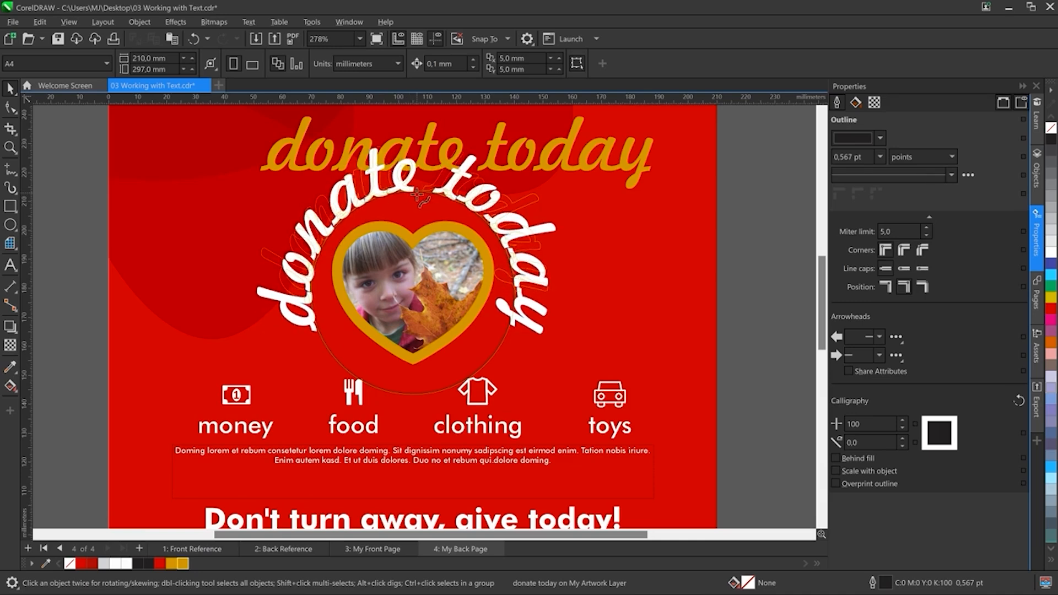
click(449, 191)
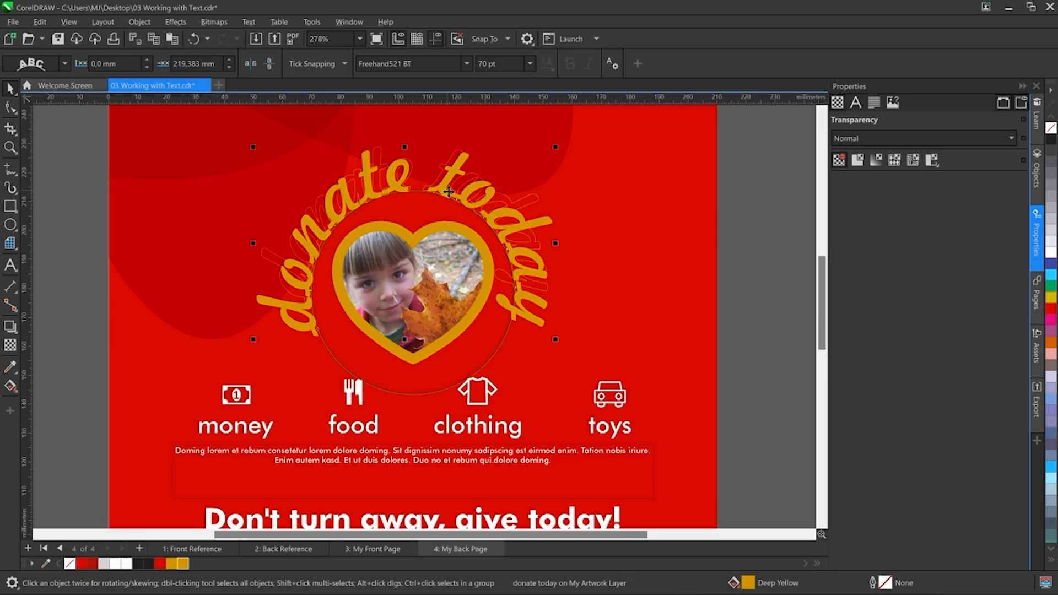
Step: Adjust the character spacing of the curved text with the Shape tool
click(11, 107)
drag(559, 338, 551, 317)
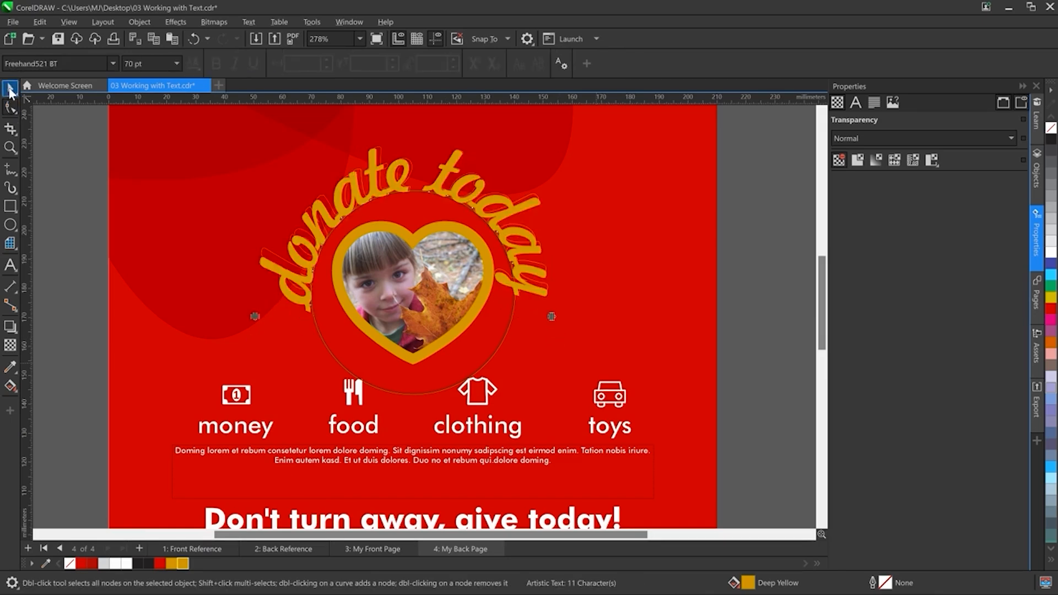
click(11, 92)
click(11, 92)
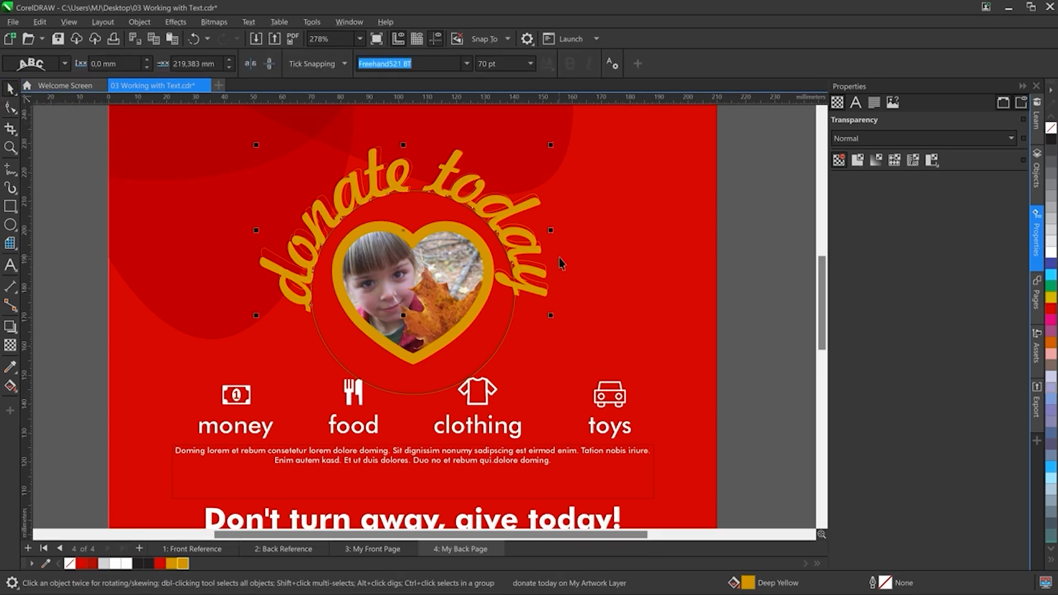
Step: Try the text orientation and horizontal and vertical mirror options on the curved text
click(64, 64)
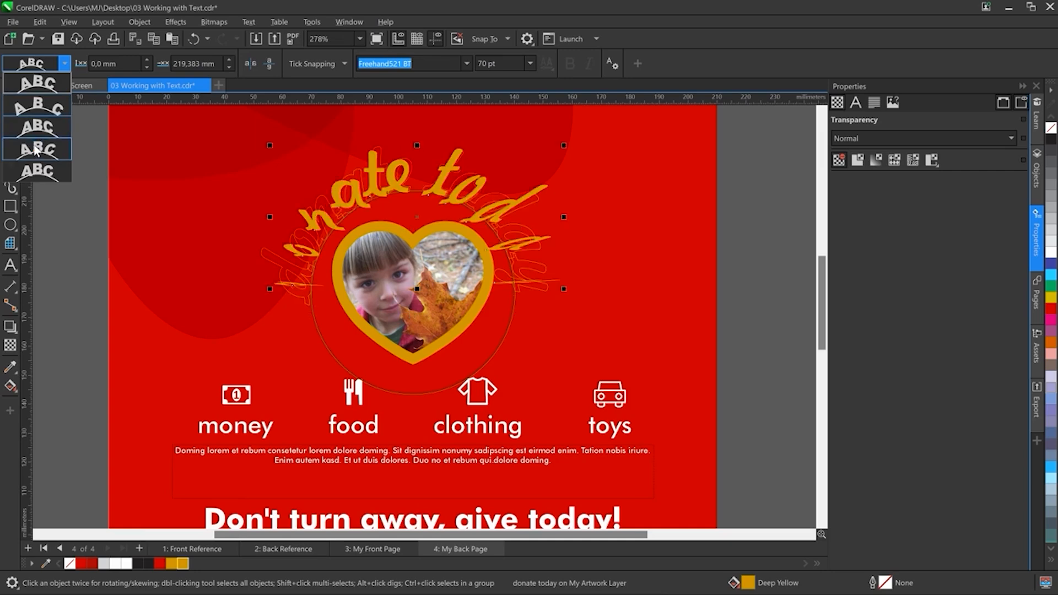
click(37, 83)
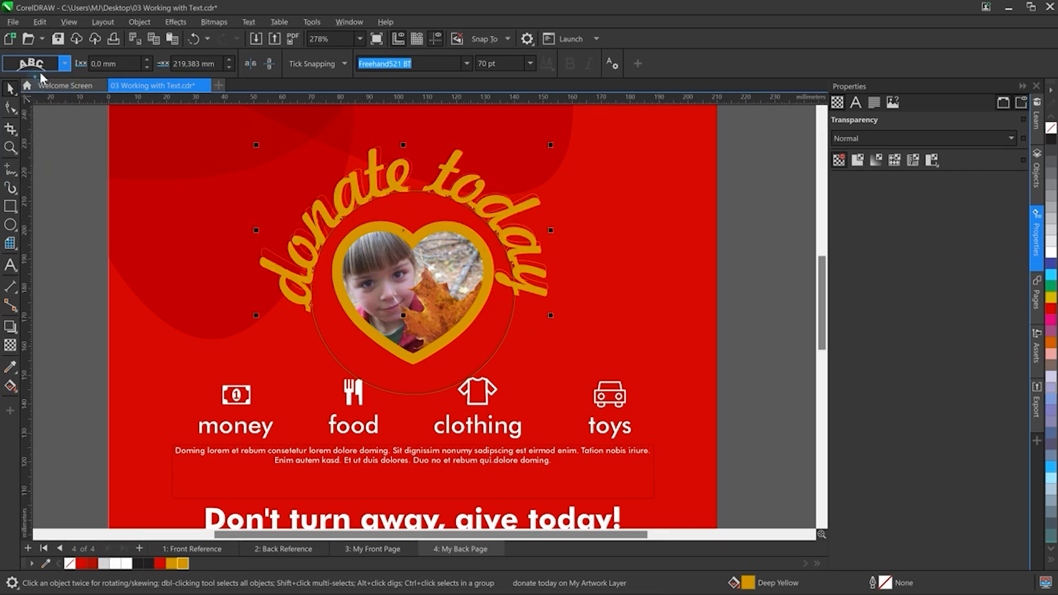
click(250, 64)
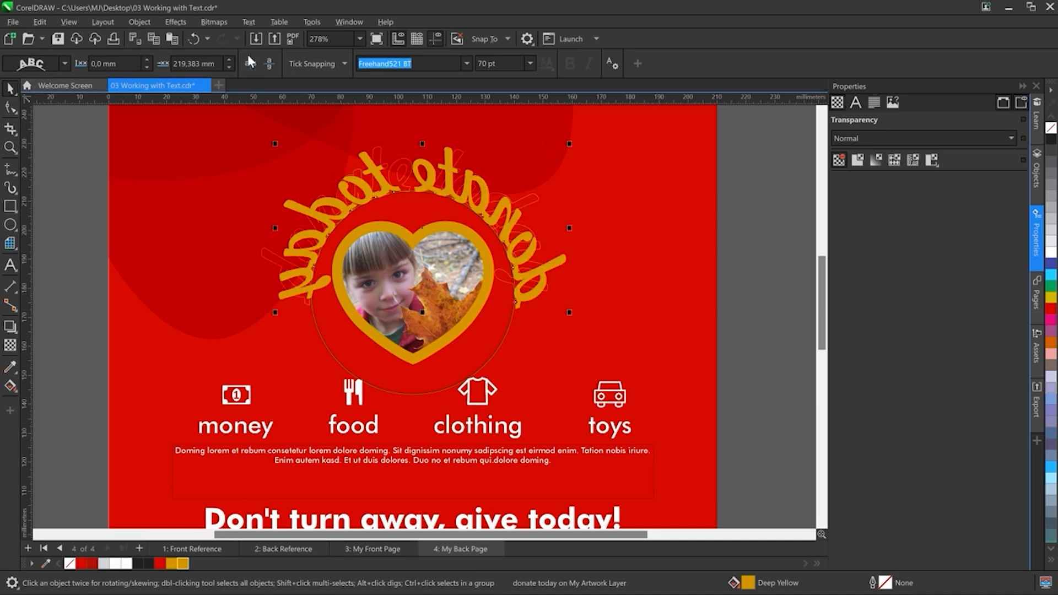
click(270, 61)
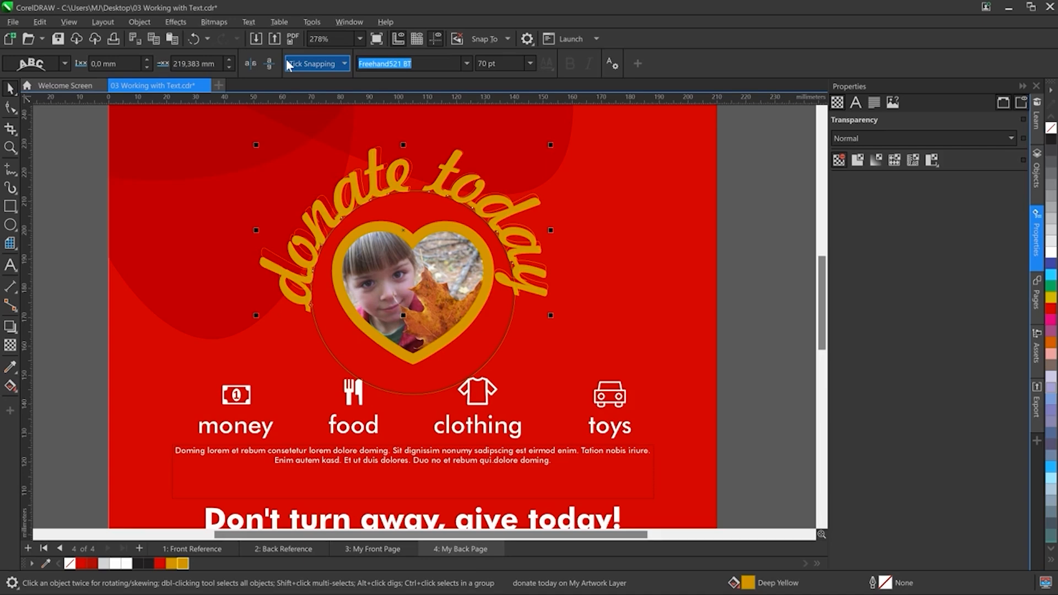
Step: Draw a paragraph text frame below the headline and set its font to Futura Bk BT at 8 pt
scroll(479, 217, down, 5)
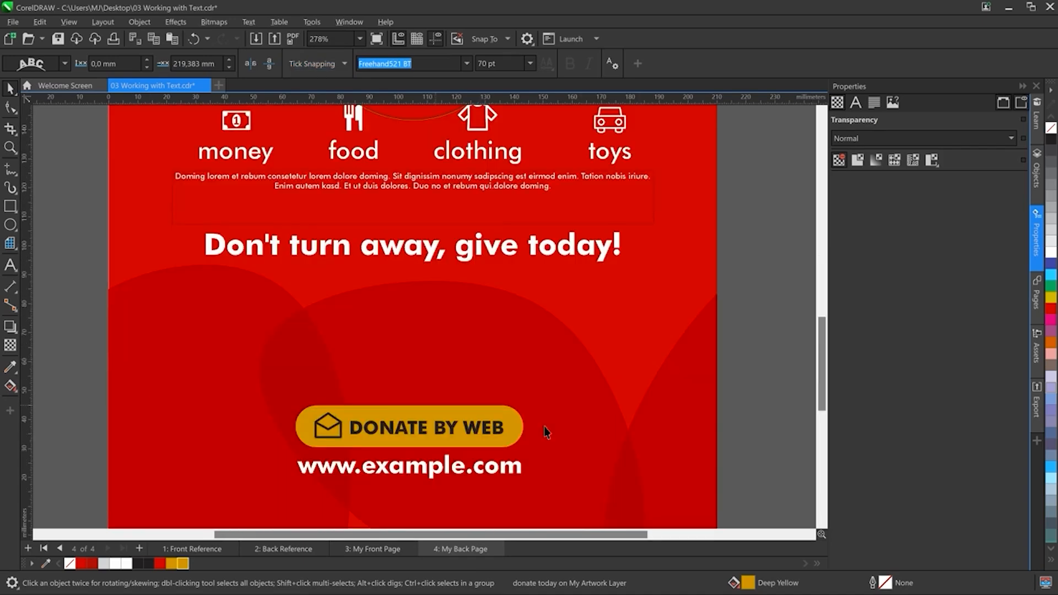
click(11, 266)
drag(206, 271, 623, 394)
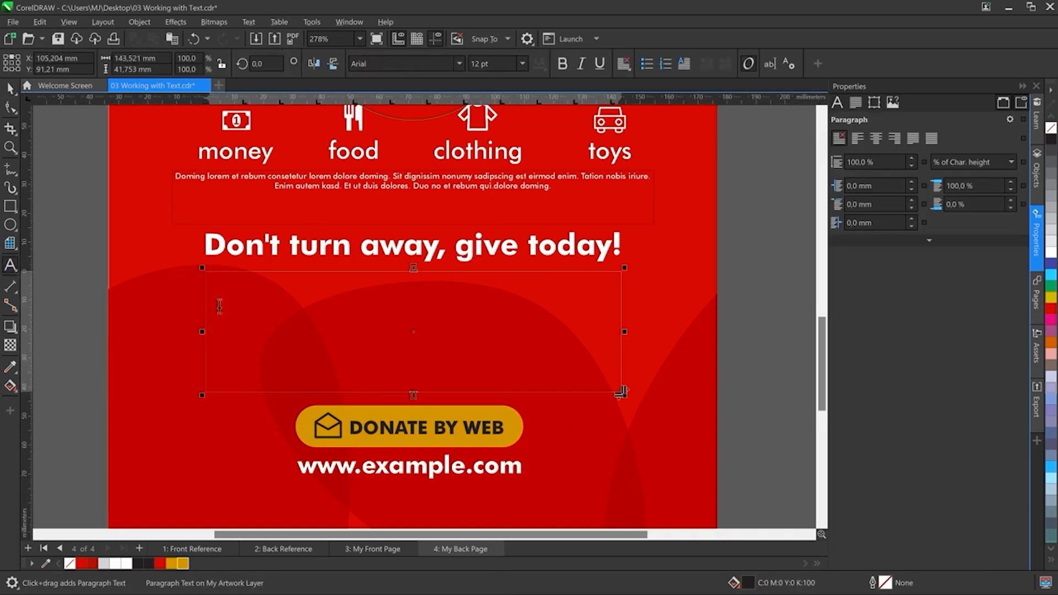
click(380, 62)
text(Futura Bk BT)
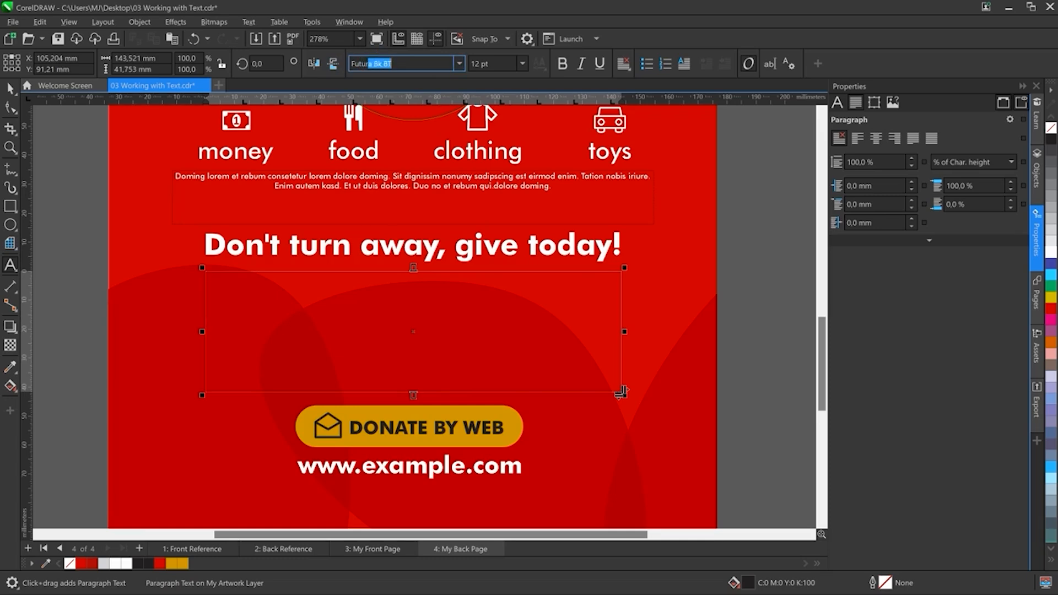
key(Return)
click(522, 63)
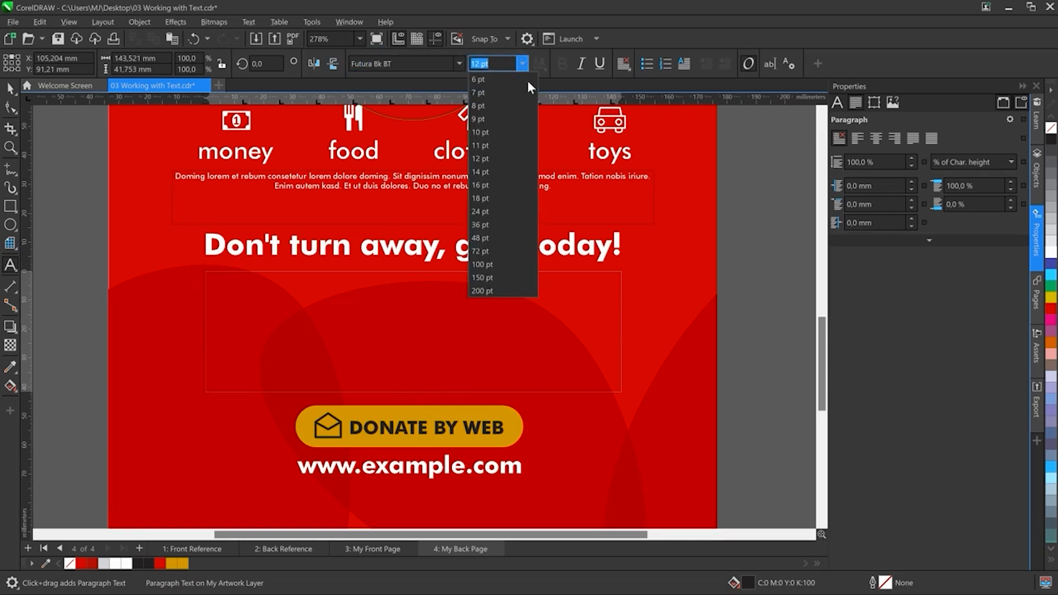
click(478, 106)
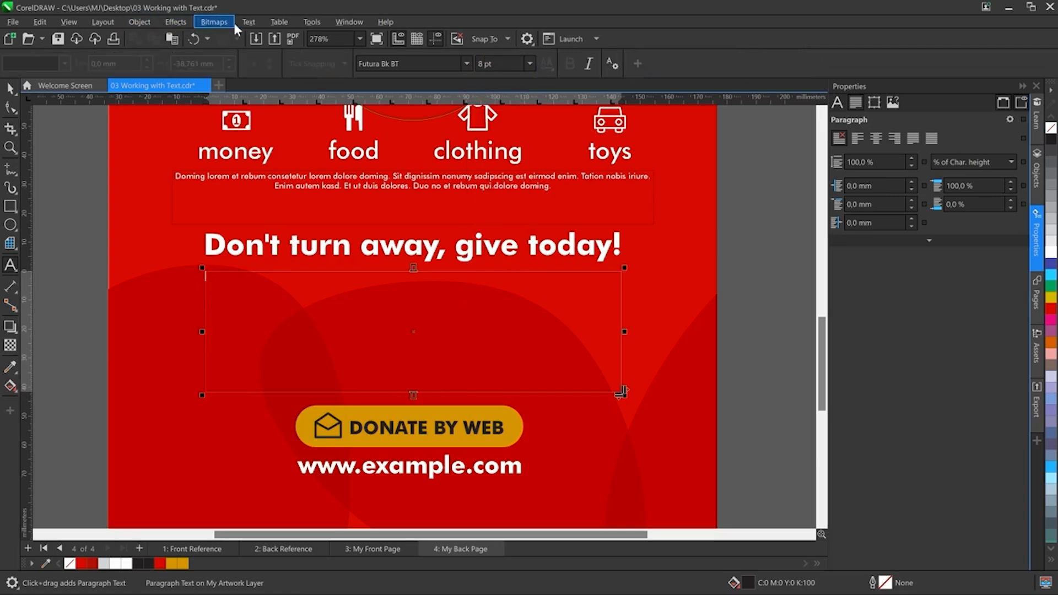
Step: Fill the paragraph frame with placeholder text
click(249, 23)
mouse_move(258, 177)
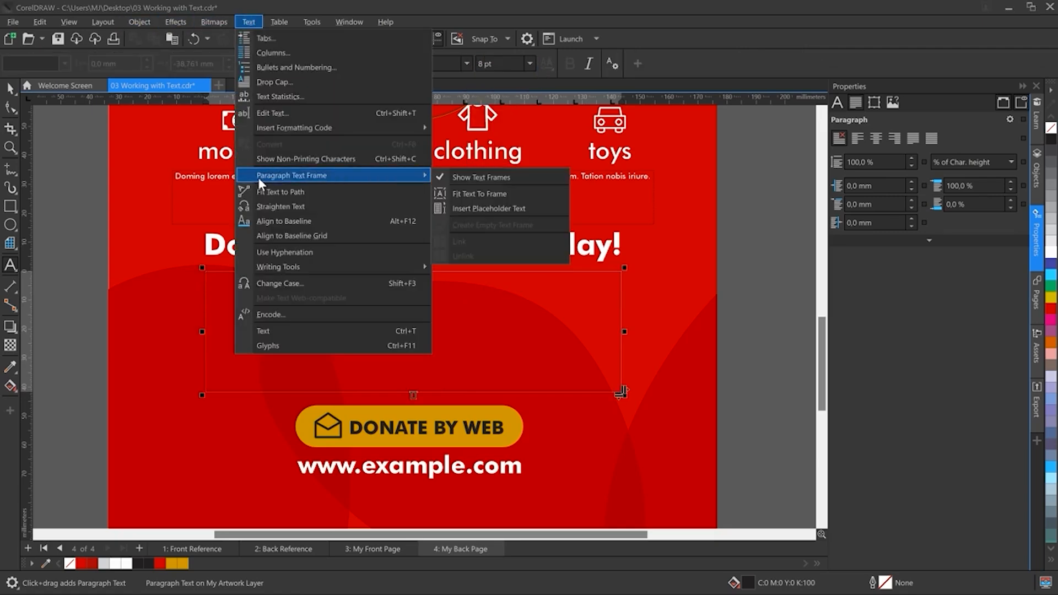
click(474, 210)
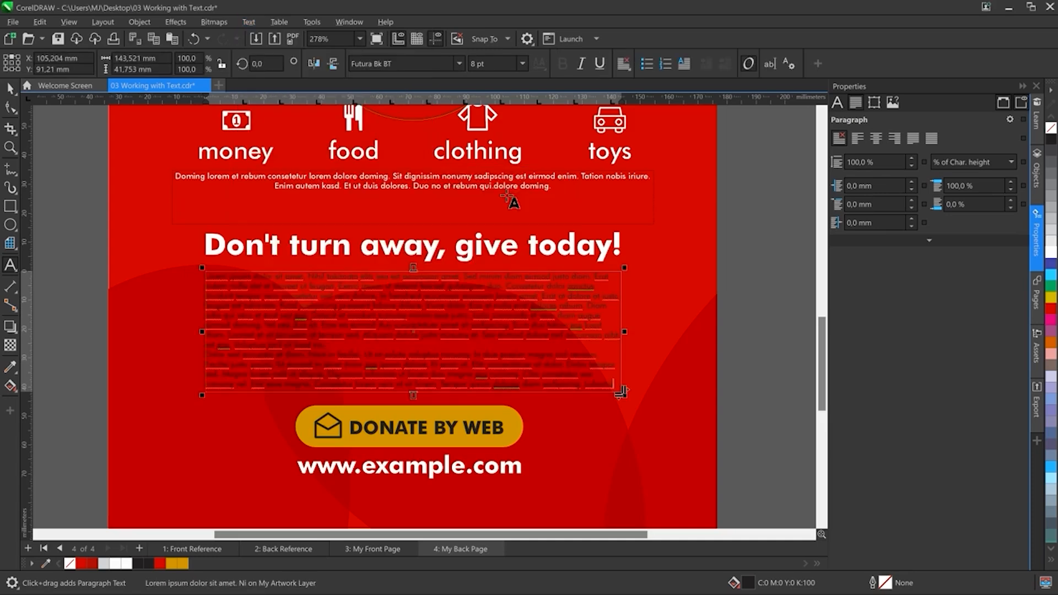
Step: Full-justify the placeholder text and split the paragraph frame into 2 columns
click(623, 64)
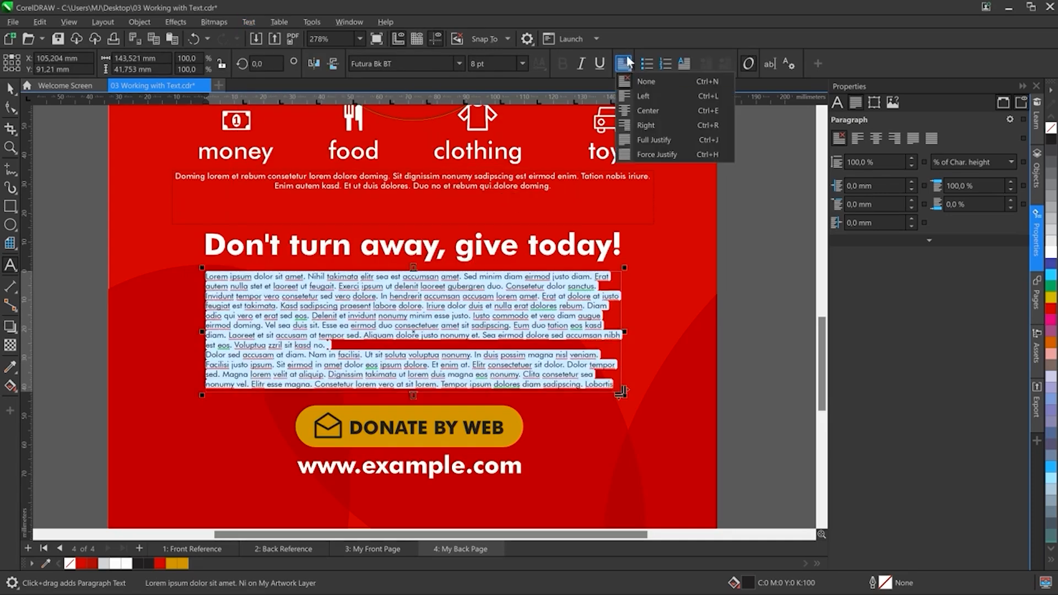
click(662, 140)
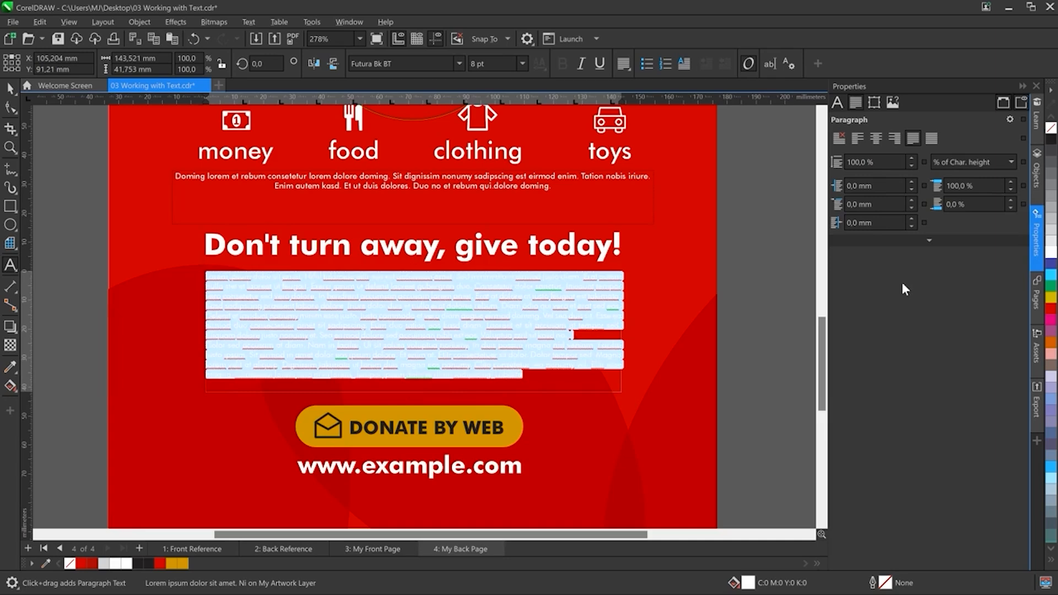
click(871, 105)
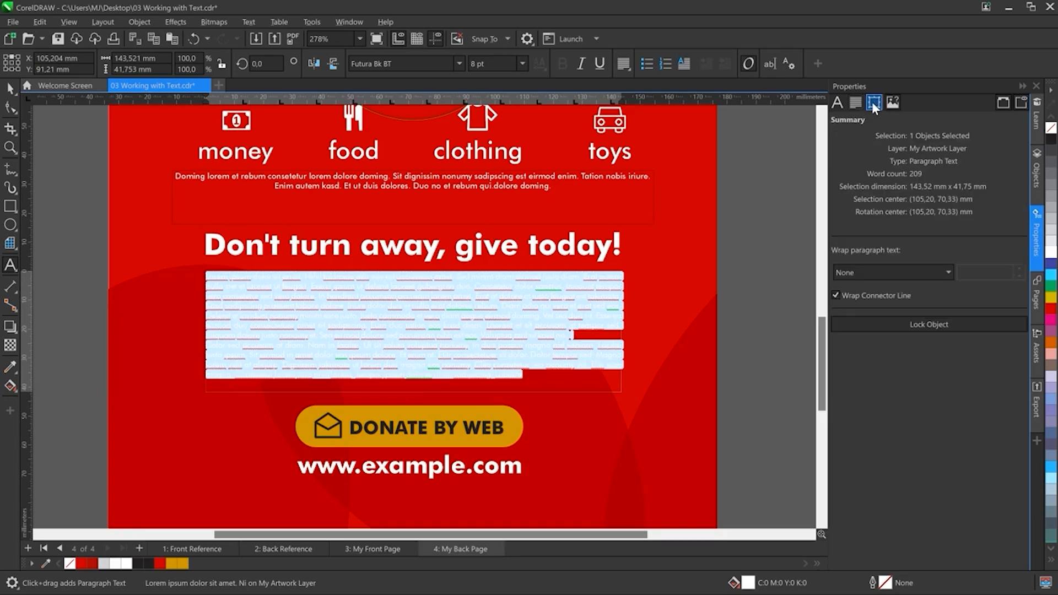
click(874, 102)
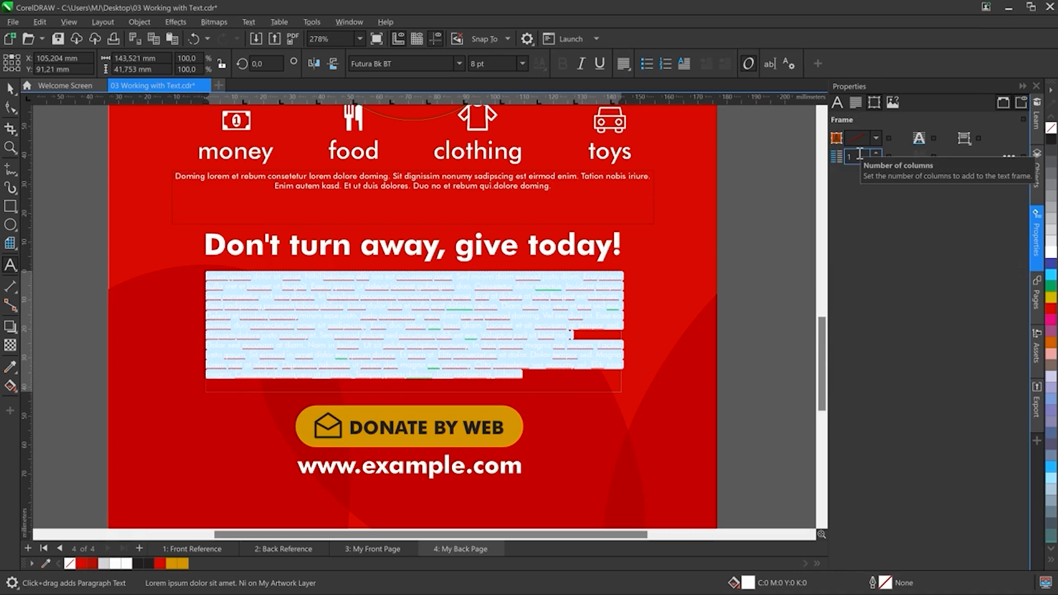
click(877, 153)
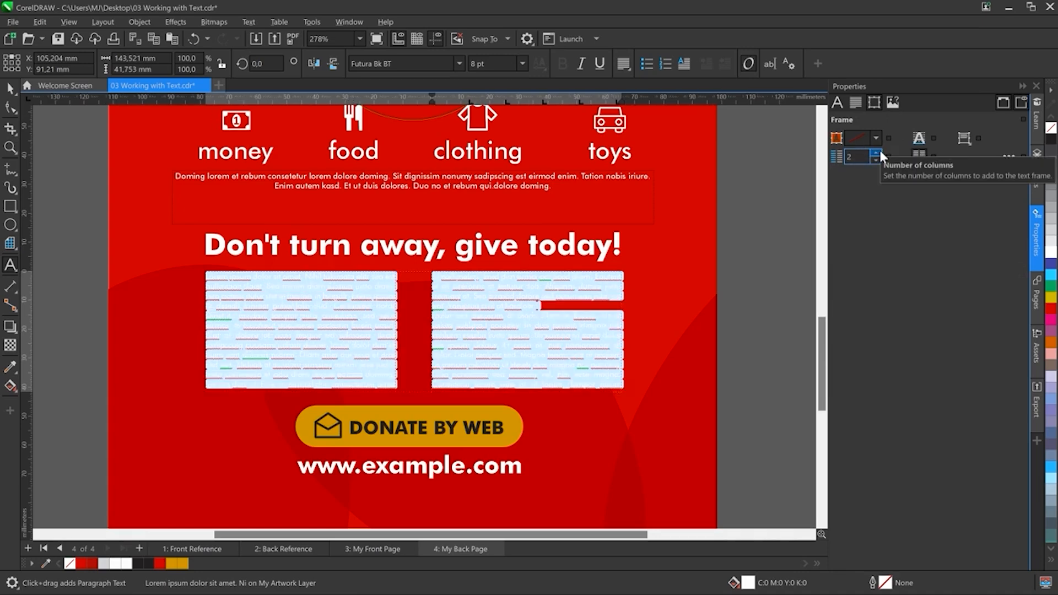
Step: Deselect everything and hide the guides of the My Back Page layer
click(10, 89)
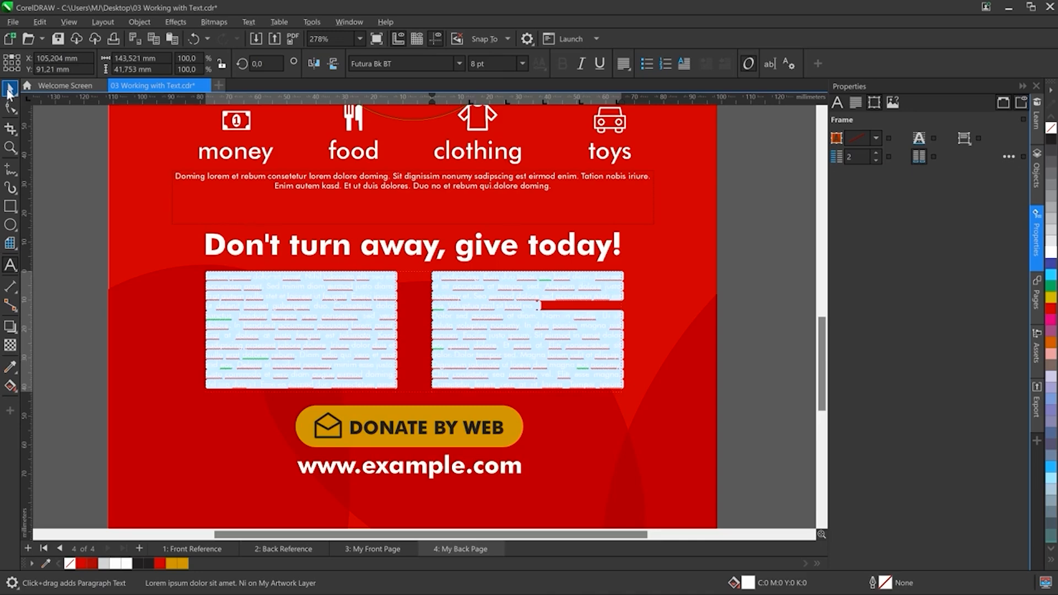
click(95, 289)
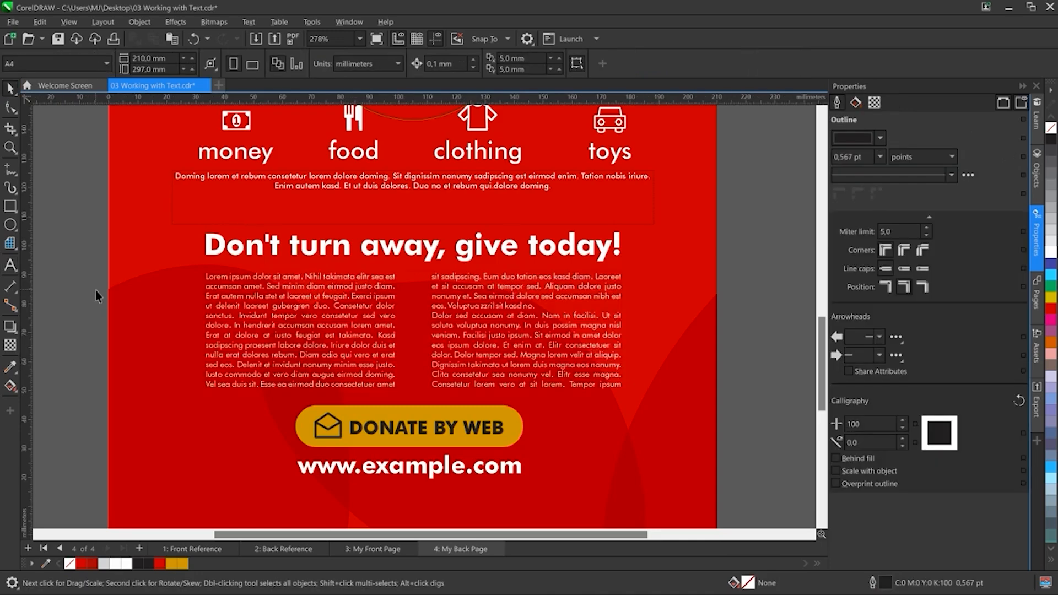
key(shift+F4)
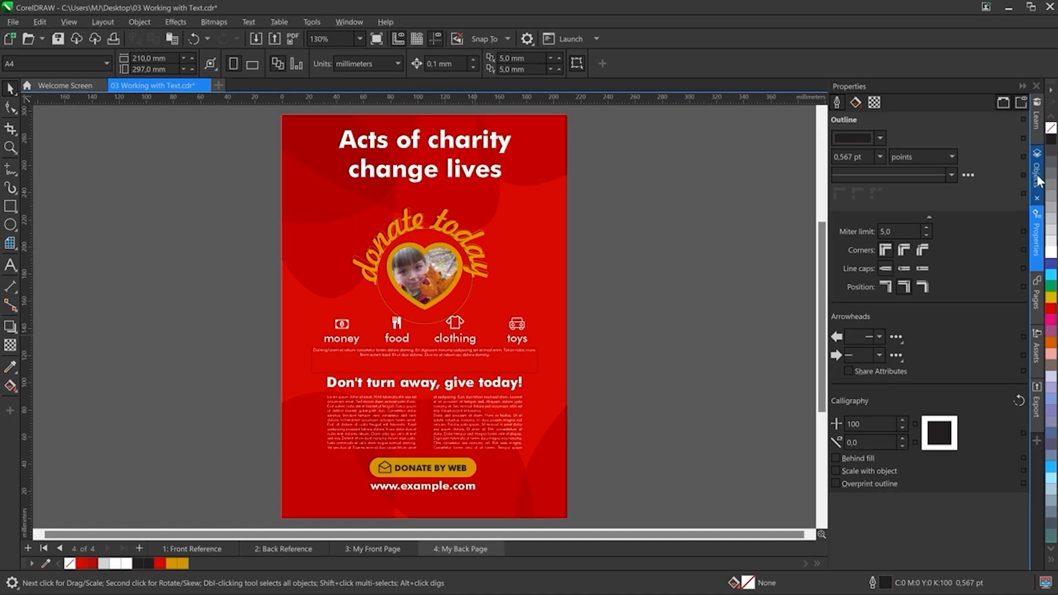
click(1036, 193)
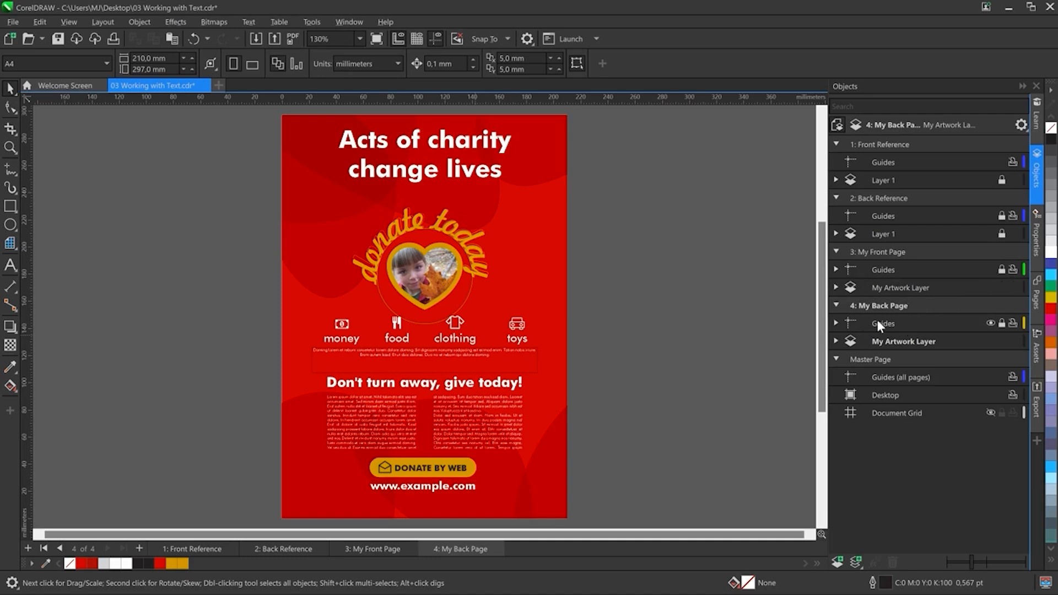
click(991, 325)
Step: Remove the outline from the circle path carrying the curved "donate today" text
key(z)
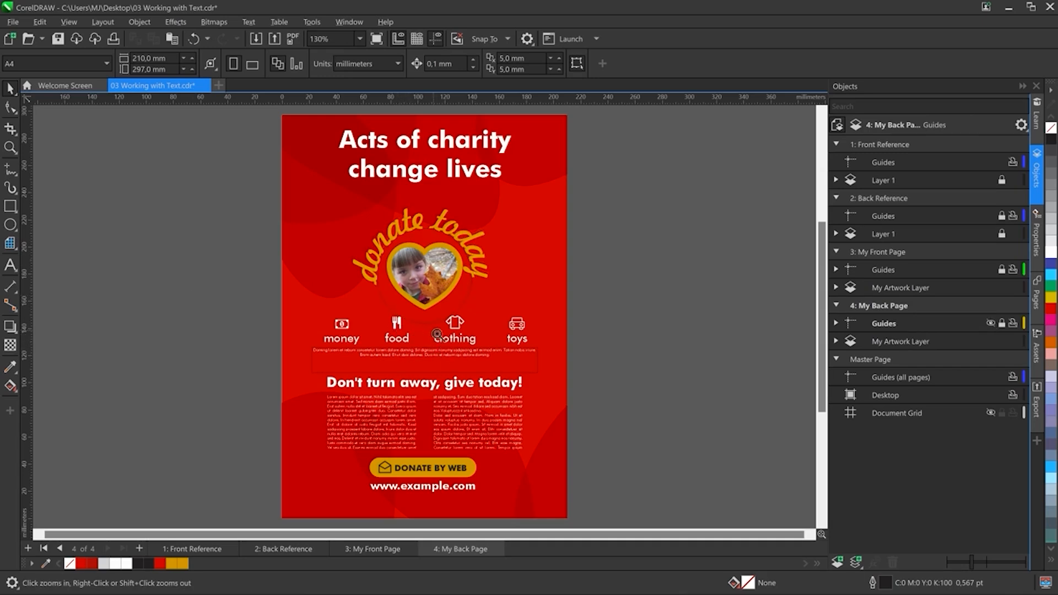
drag(281, 176, 537, 313)
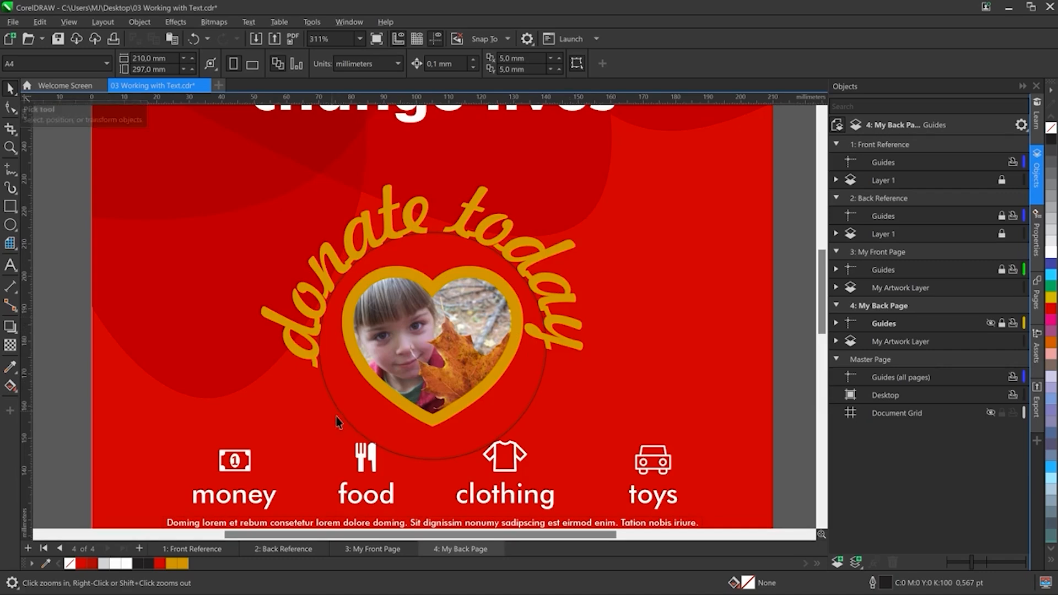
key(space)
click(387, 409)
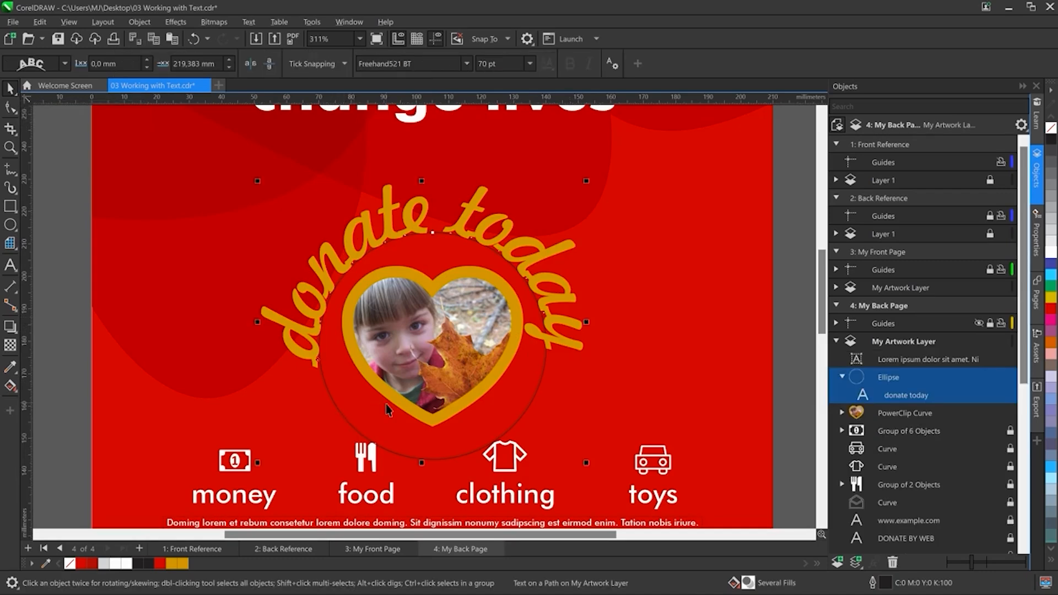
right_click(1051, 127)
key(Escape)
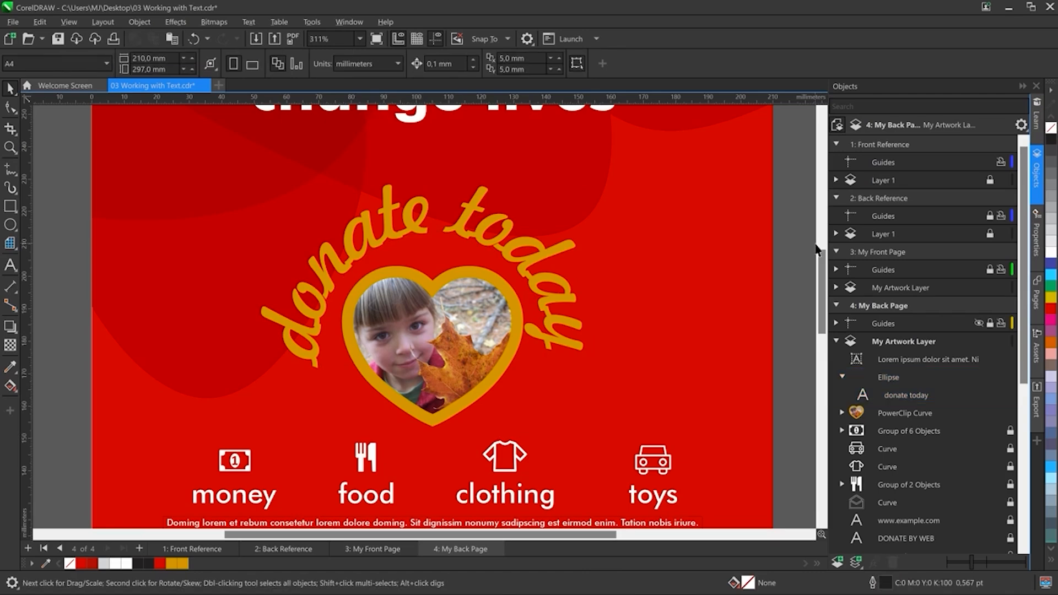
key(shift+F4)
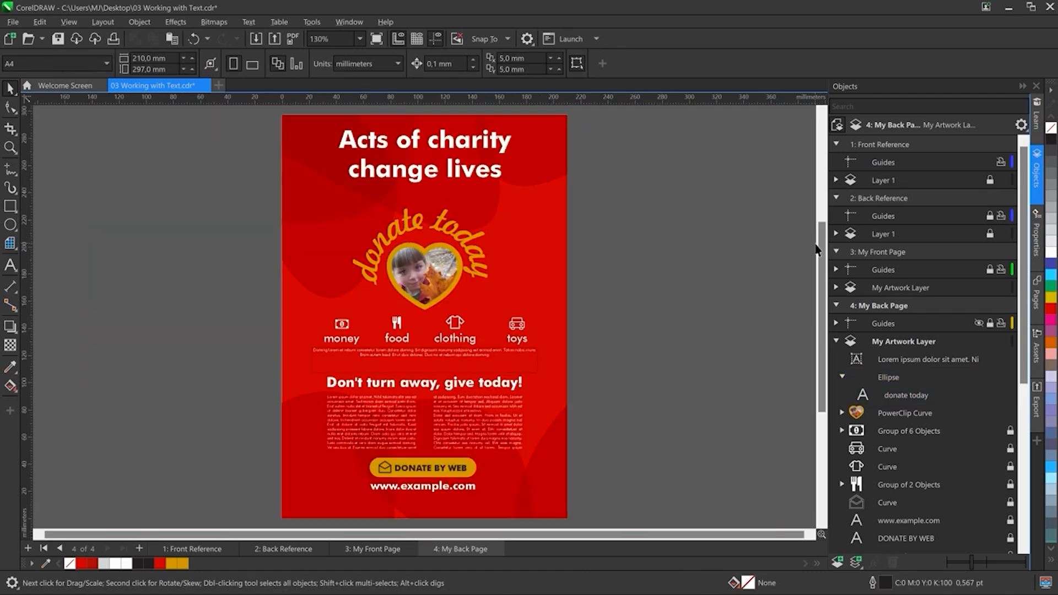